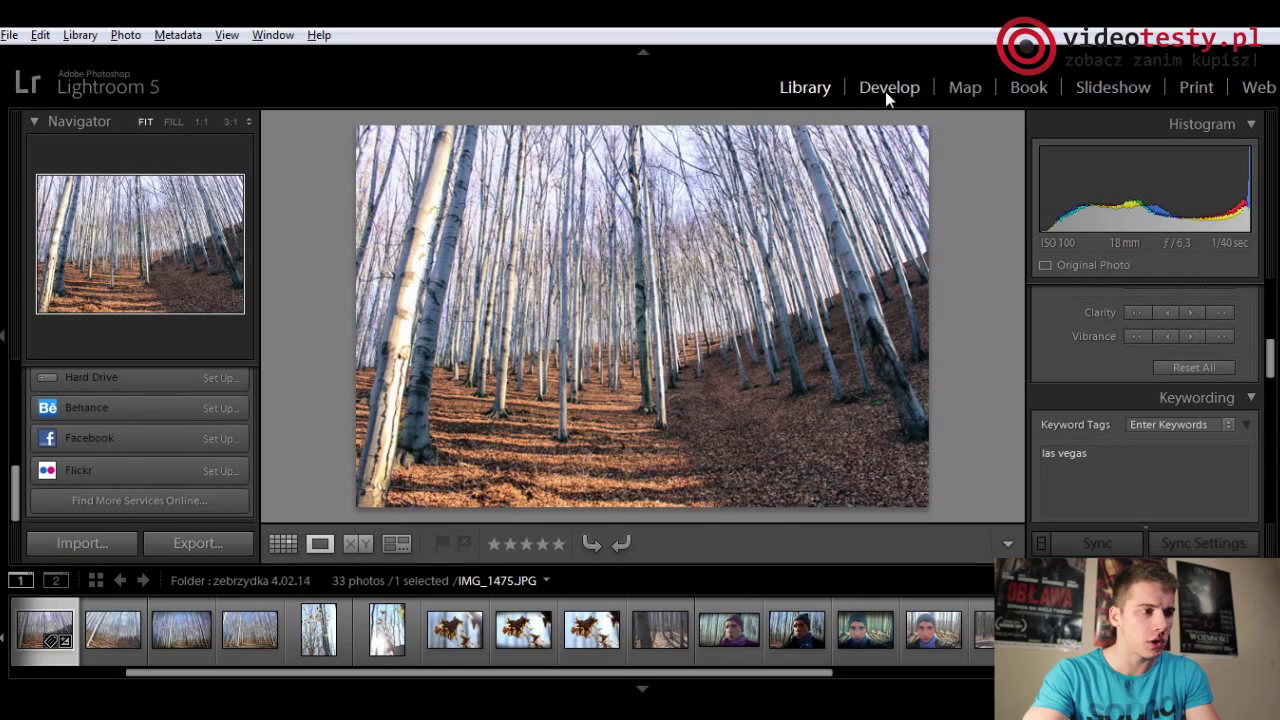
# - Open the Library's Import window to show the local drive's picture folders
pyautogui.click(107, 542)
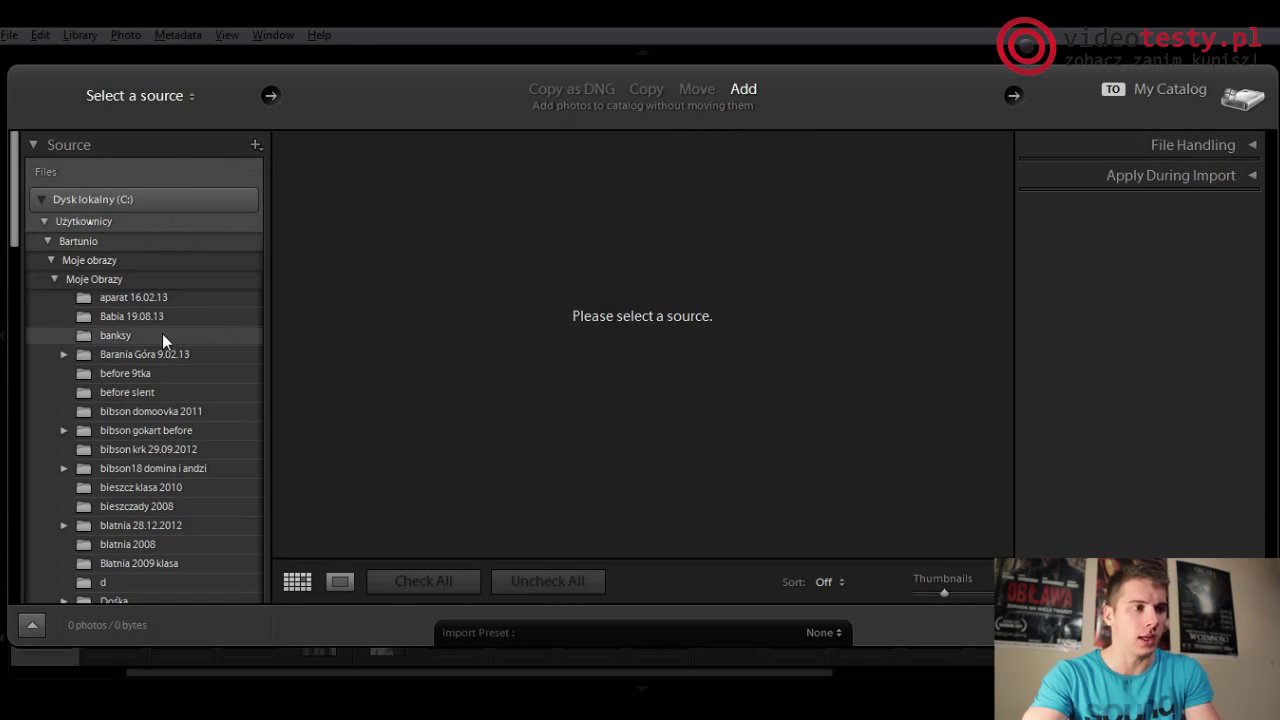
# - Choose the 'Zebrzydka z baranami zima 2014' source folder and import its 22 photos
pyautogui.scroll(-5, 160, 335)
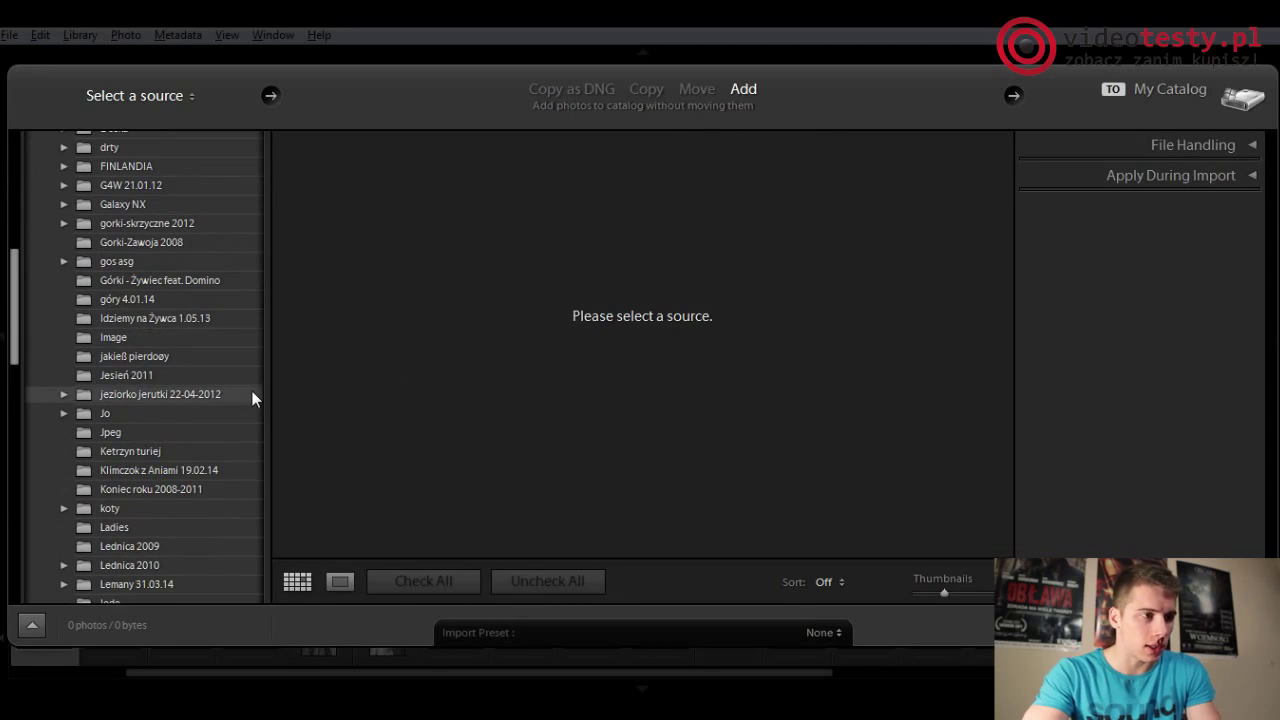
pyautogui.scroll(-5, 214, 386)
pyautogui.scroll(-10, 208, 371)
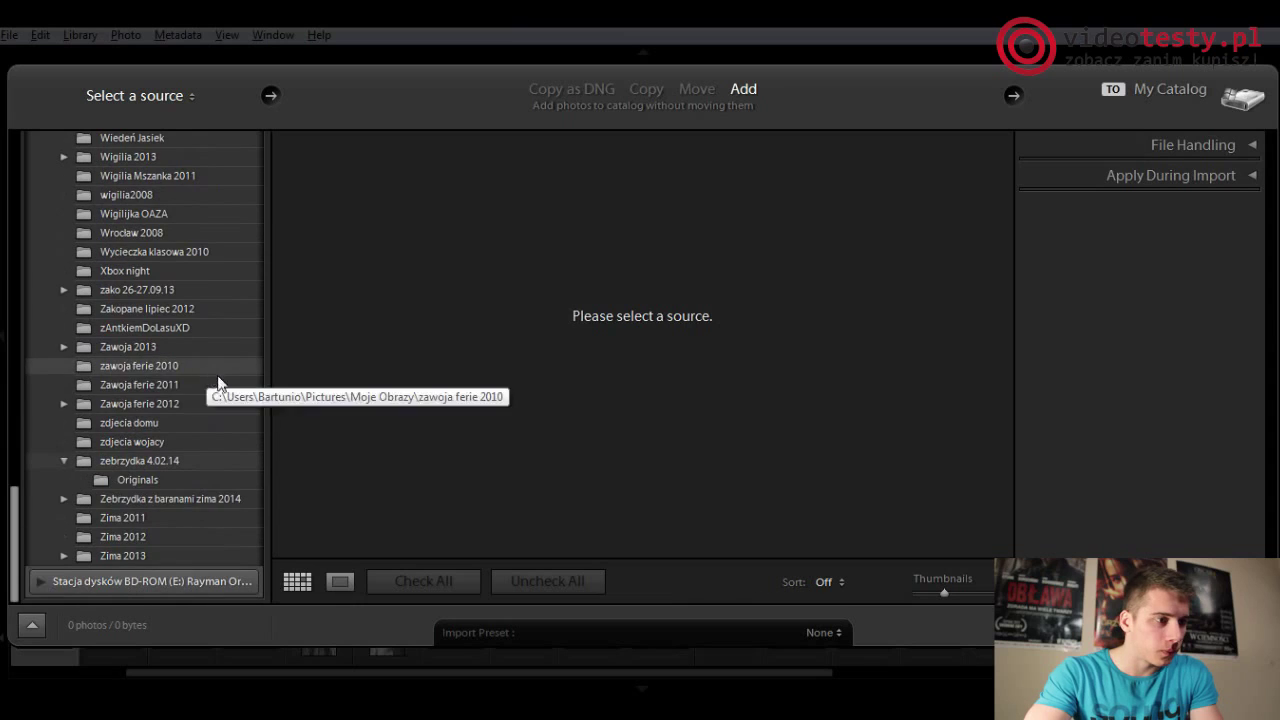
pyautogui.click(165, 500)
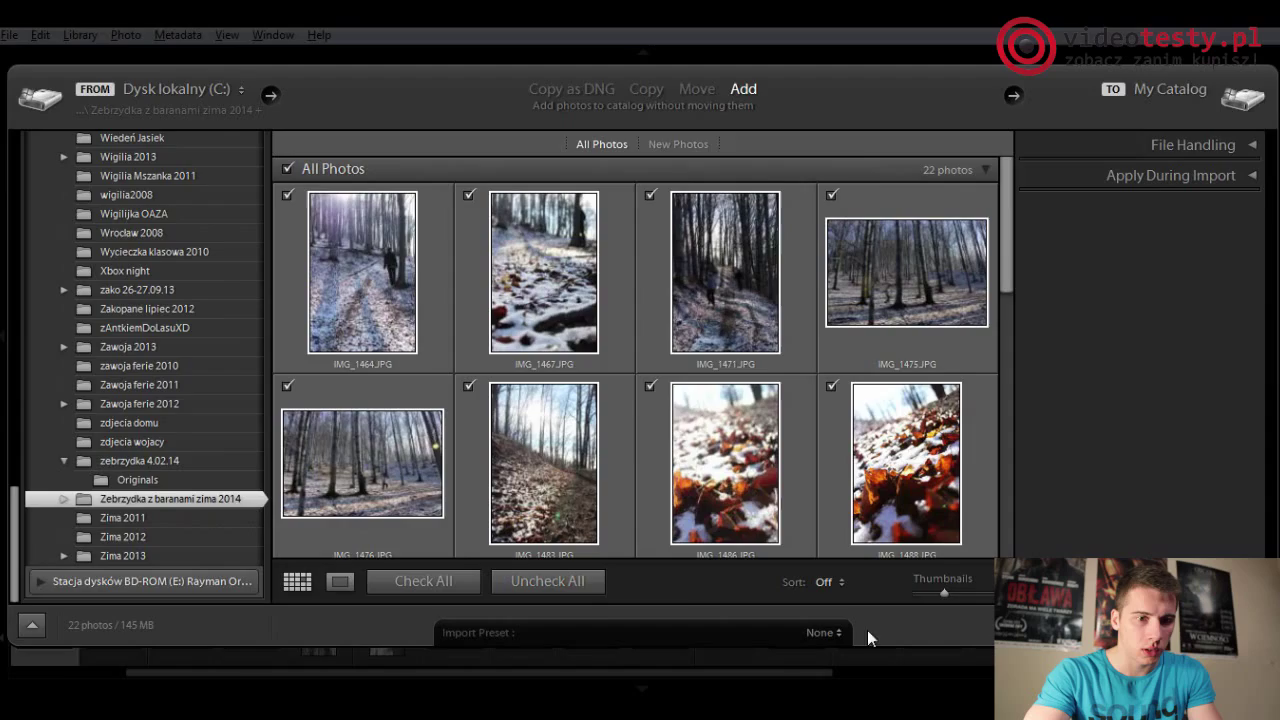
pyautogui.click(1190, 632)
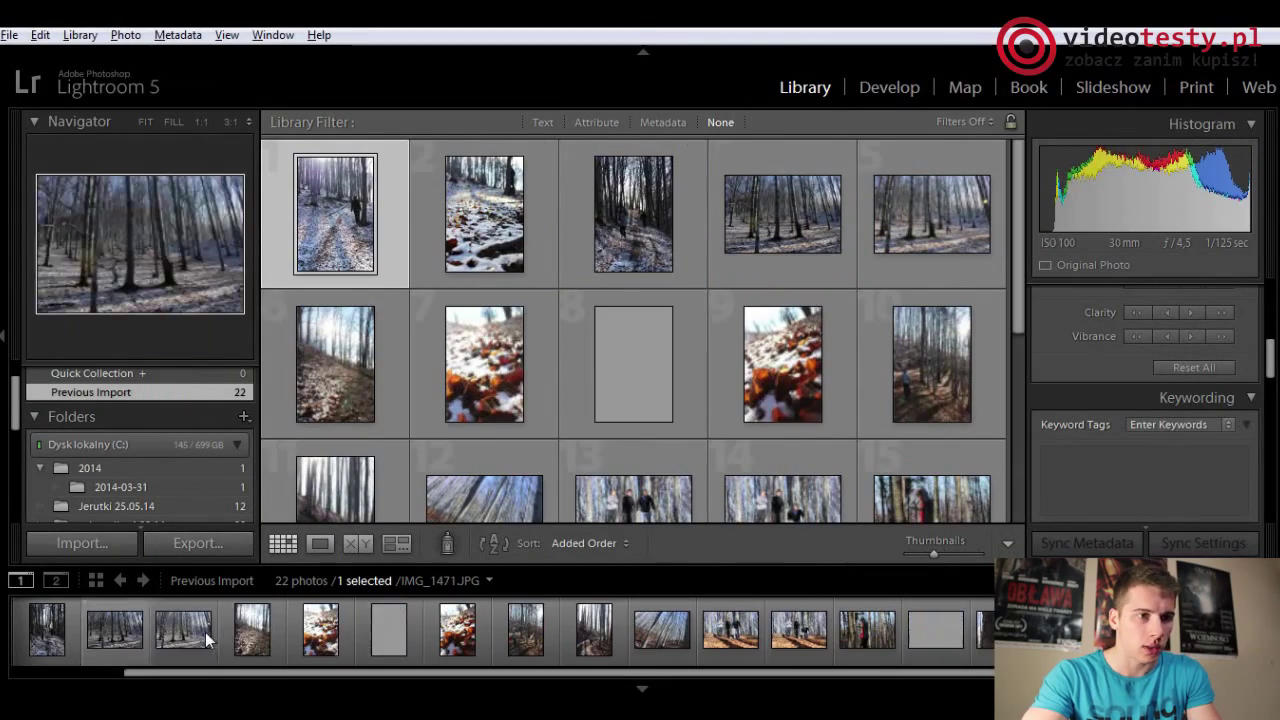
# - Tag the first photo with keywords 'zima' and 'śnieg' and show the Text filter bar
pyautogui.scroll(-2, 554, 320)
pyautogui.scroll(-2, 132, 650)
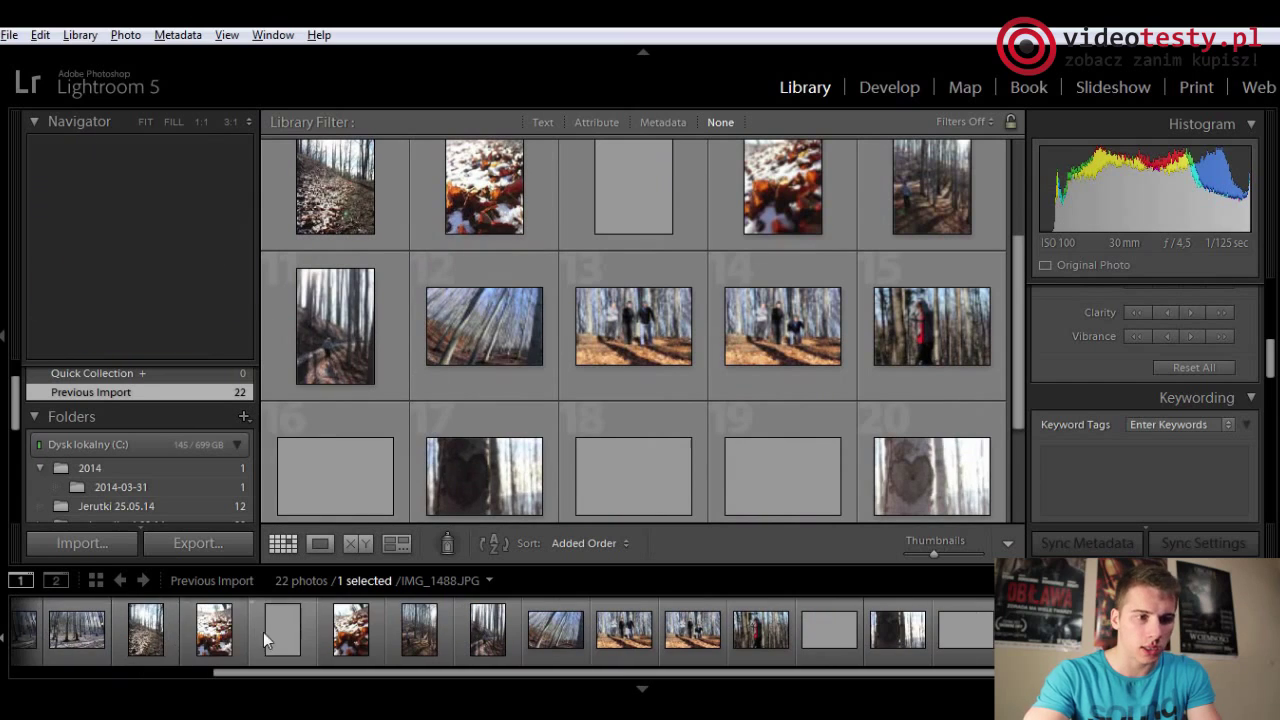
pyautogui.scroll(3, 340, 632)
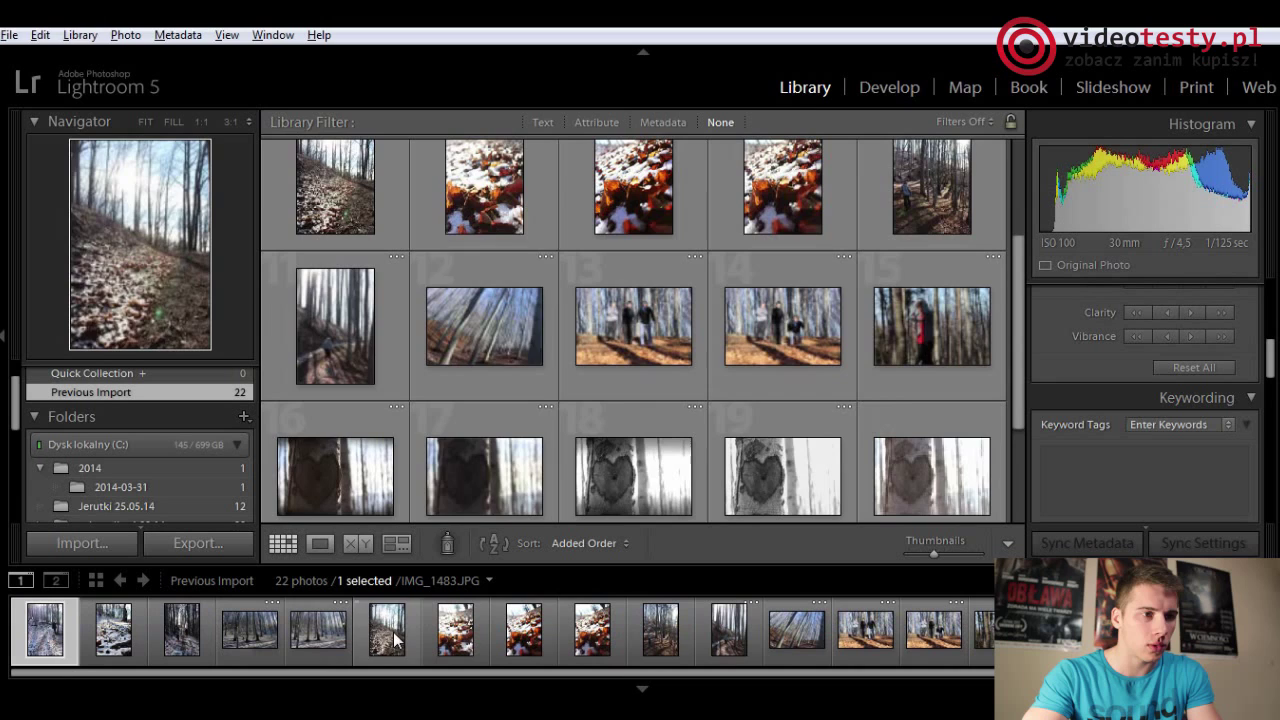
pyautogui.scroll(2, 545, 275)
pyautogui.moveTo(335, 213)
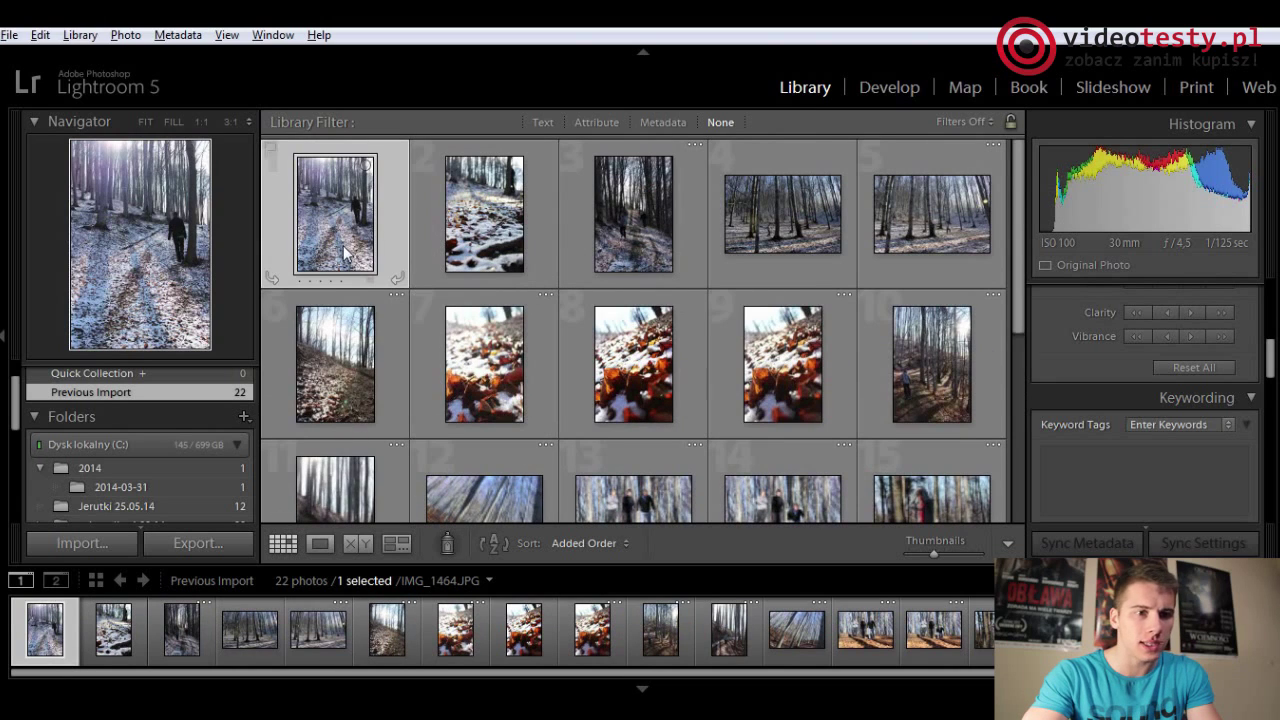
pyautogui.click(1143, 482)
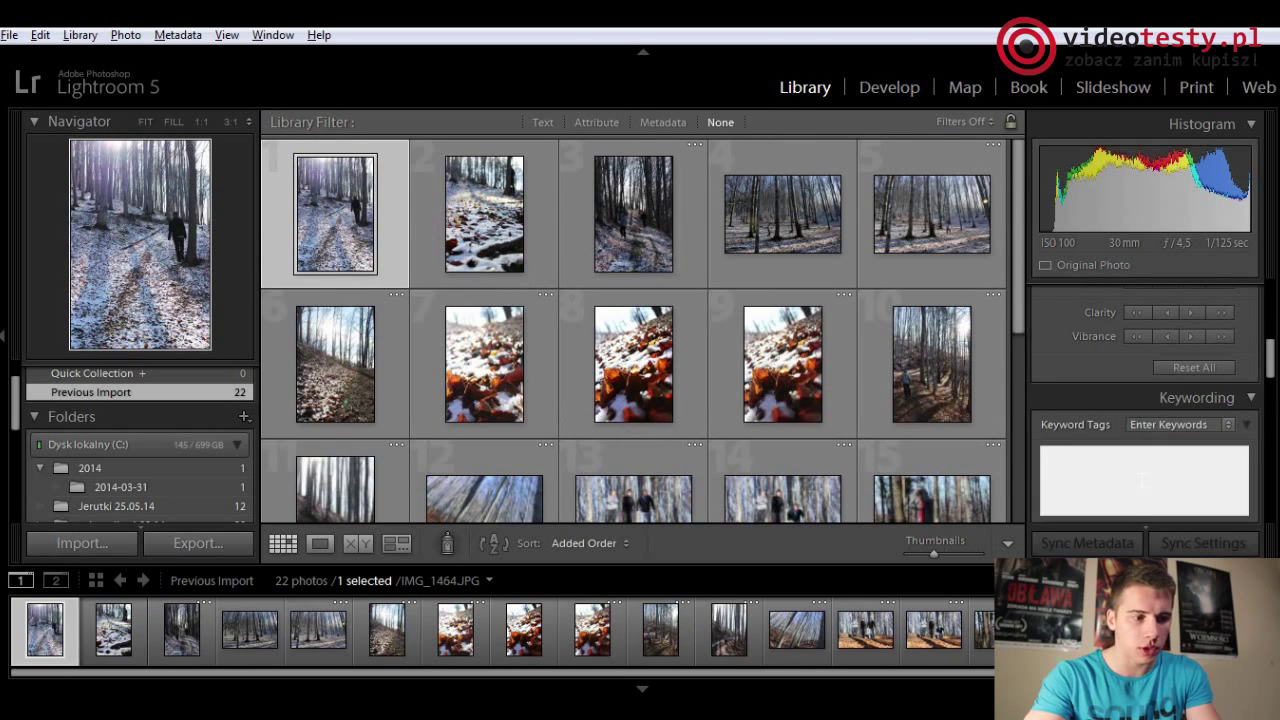
pyautogui.write('zima')
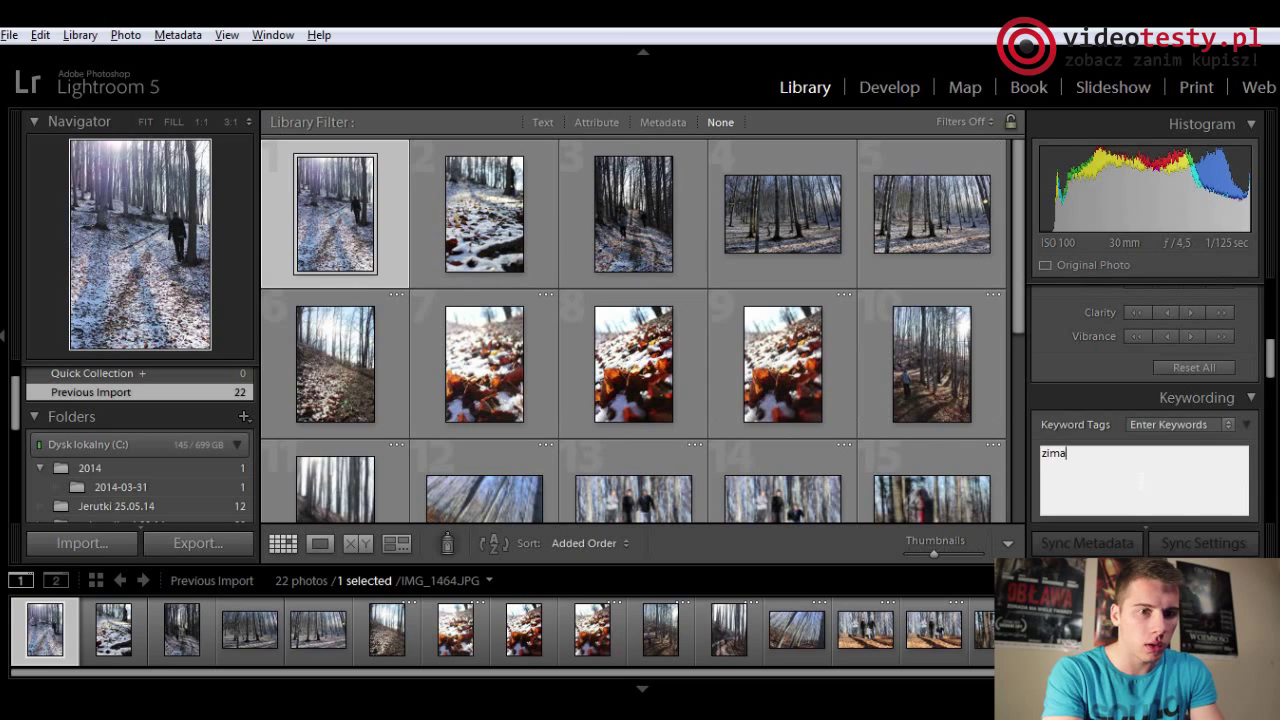
pyautogui.write(' śnieg')
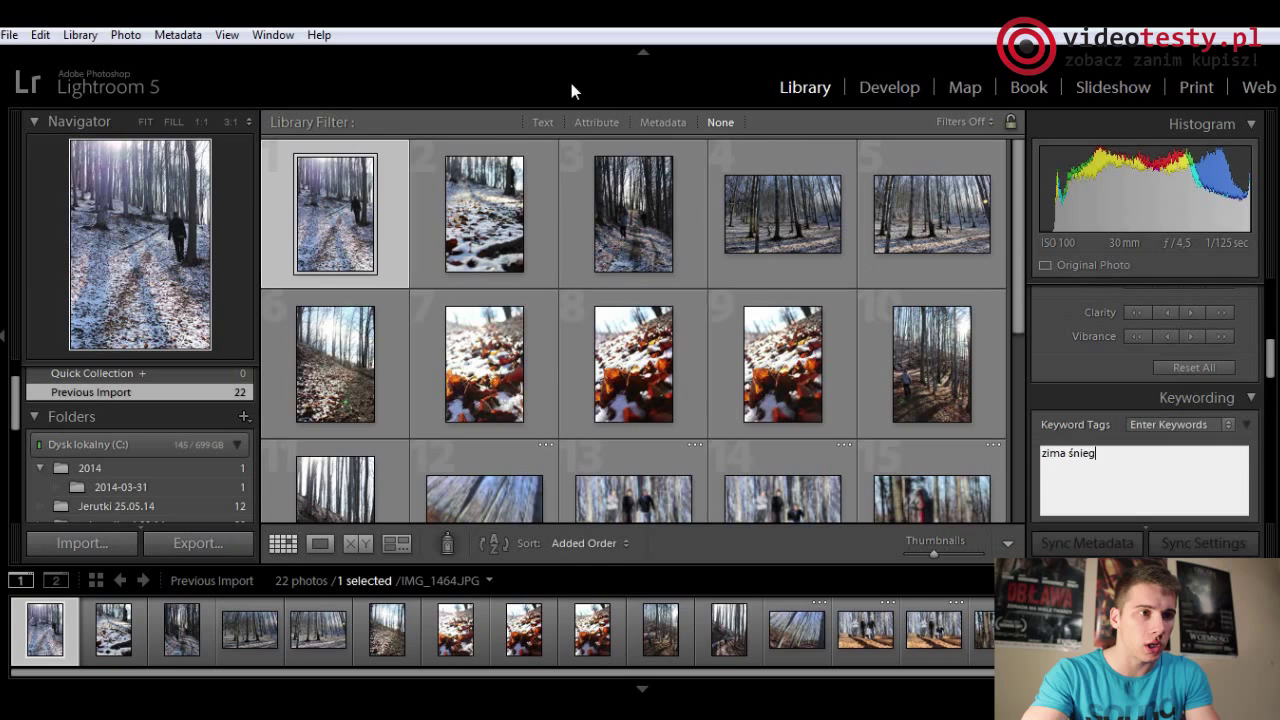
pyautogui.press('Return')
pyautogui.click(542, 122)
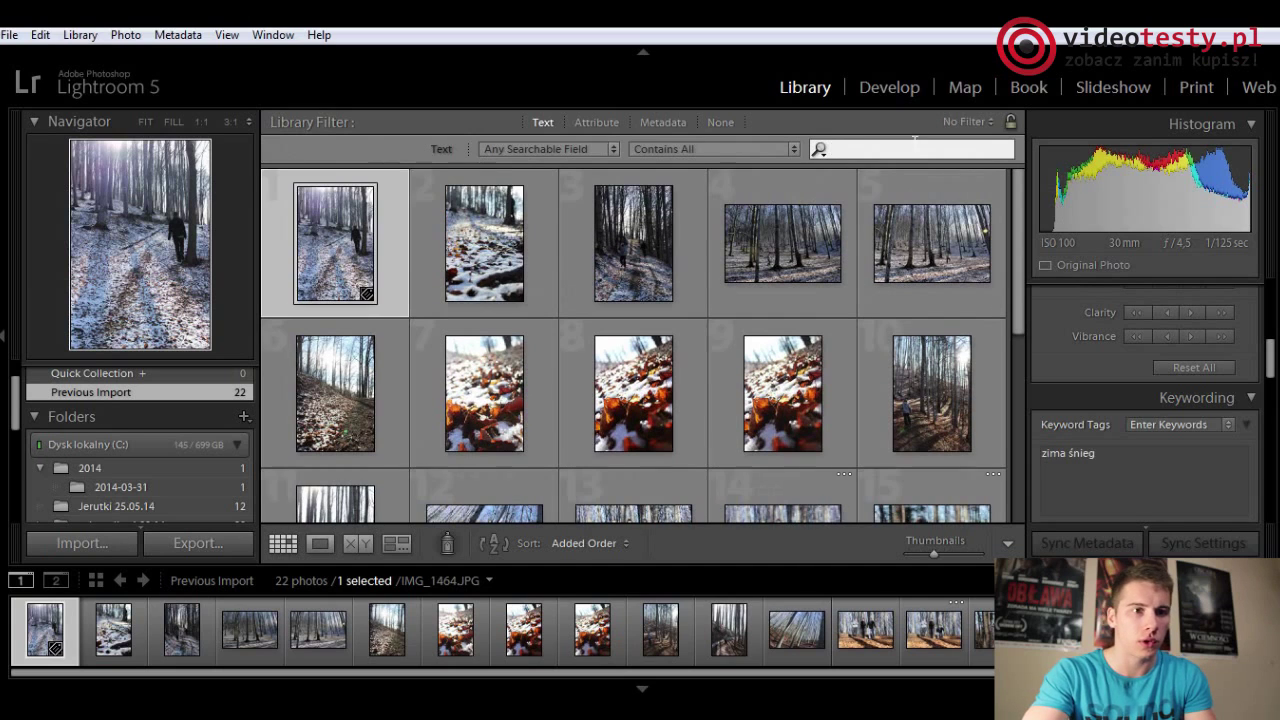
# - Search the library for 'zima śnieg', view the single match, then return to all 22 photos
pyautogui.write('zima')
pyautogui.press('alt')
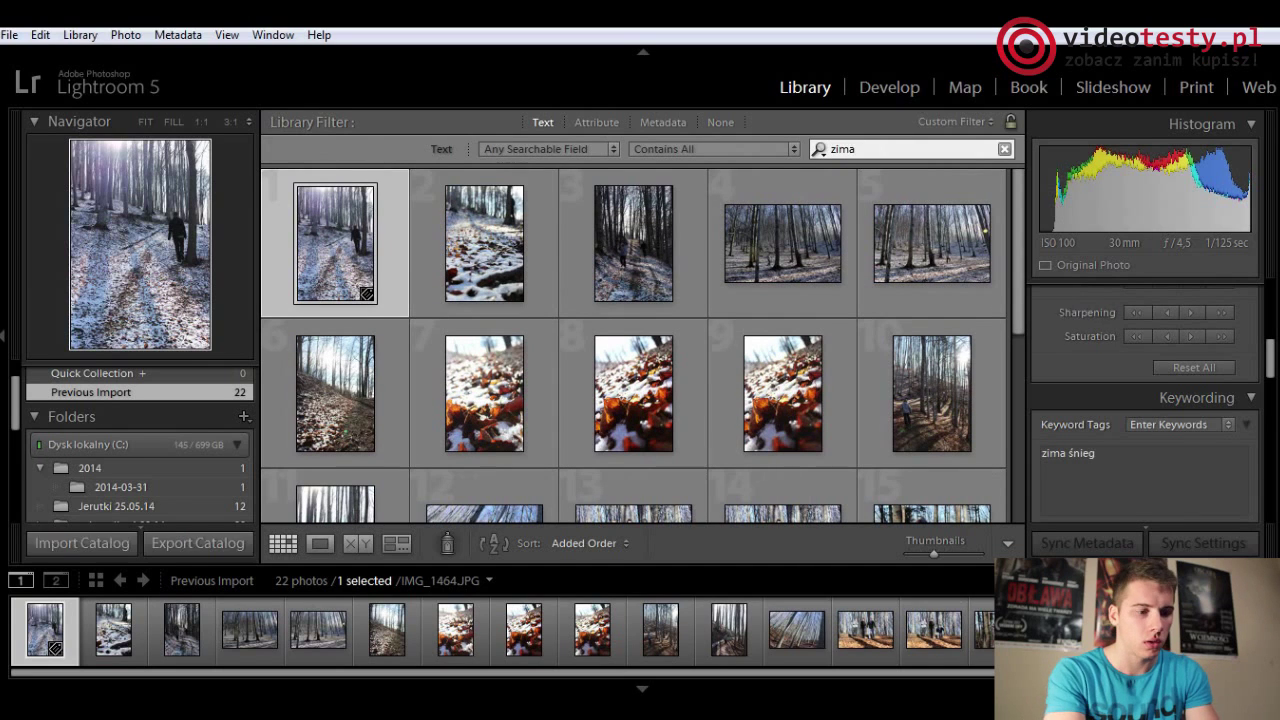
pyautogui.write(' śnieg')
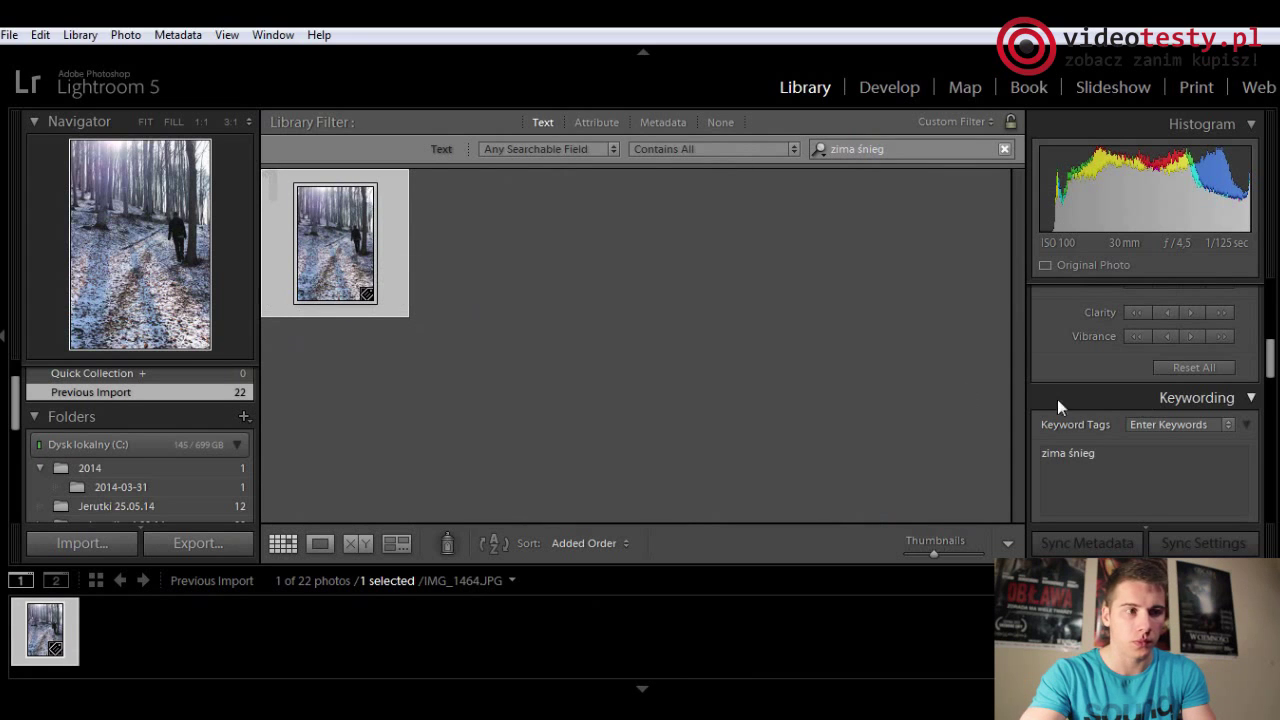
pyautogui.doubleClick(336, 228)
pyautogui.click(283, 543)
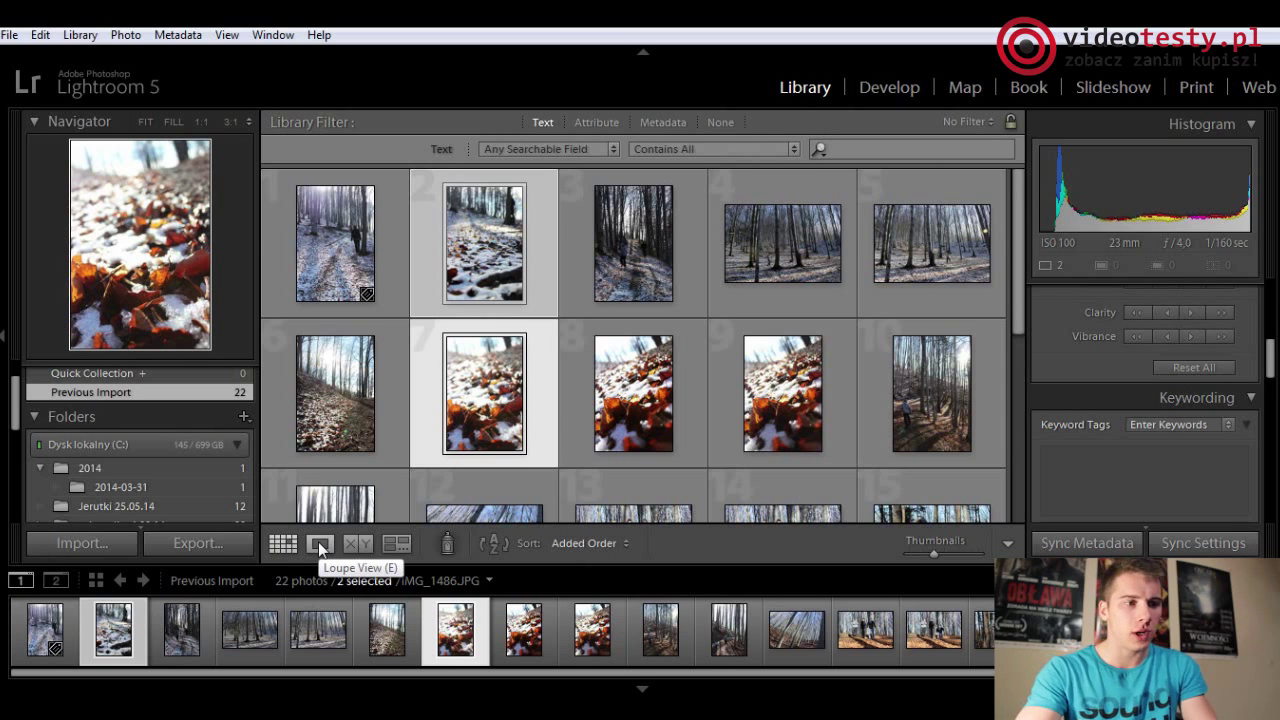
# - Compare photos 2 and 7 side by side at 1:1, then pick IMG_1488 in the grid
pyautogui.click(357, 543)
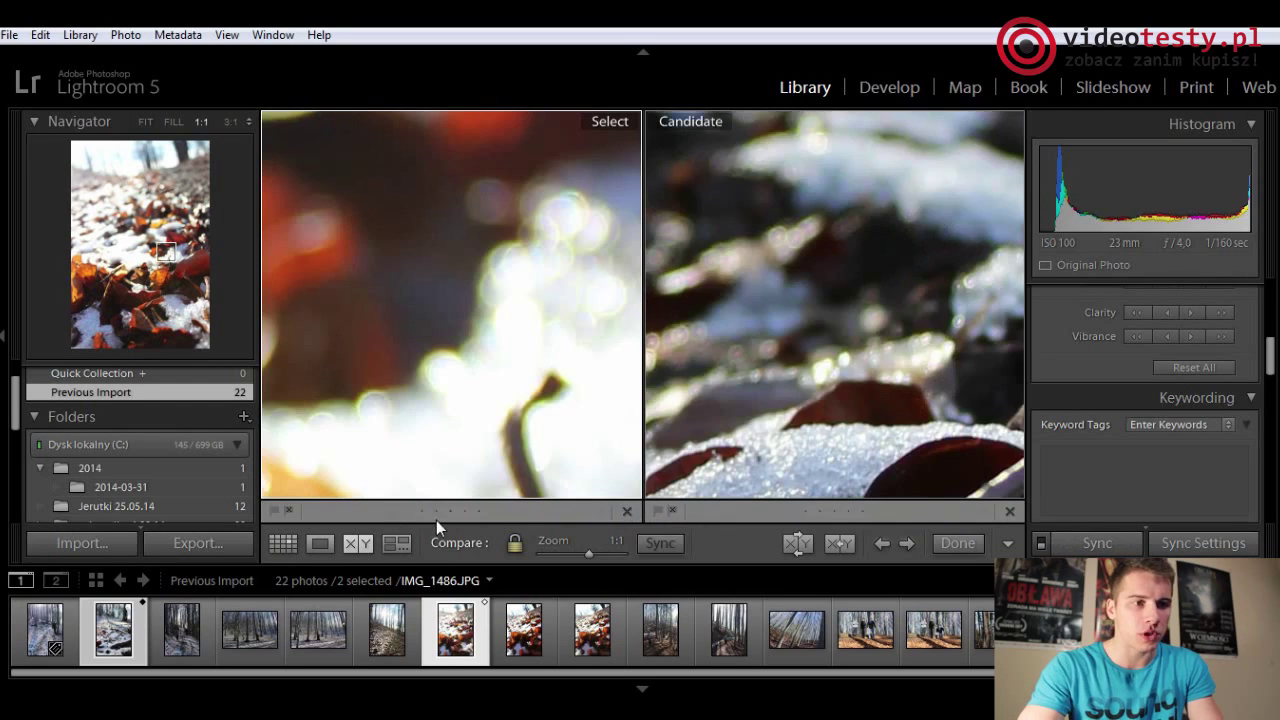
pyautogui.moveTo(503, 414)
pyautogui.mouseDown()
pyautogui.moveTo(550, 215)
pyautogui.moveTo(503, 343)
pyautogui.moveTo(560, 251)
pyautogui.mouseUp()
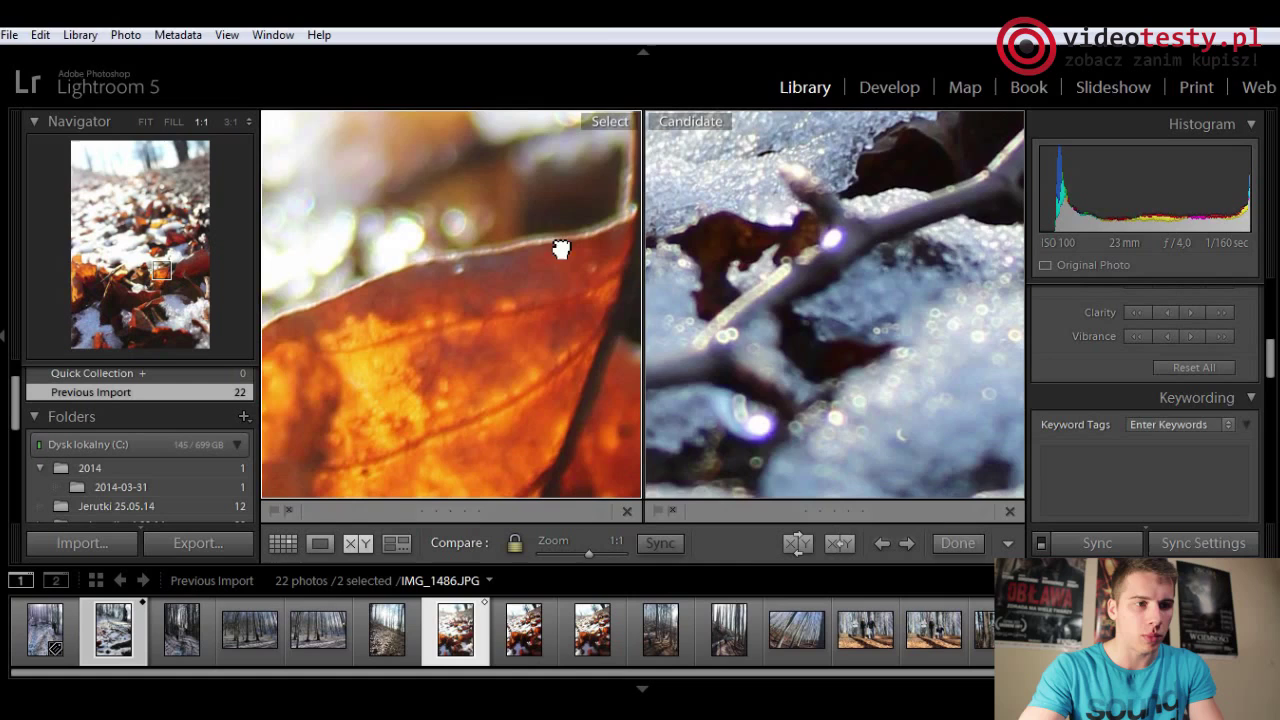
pyautogui.moveTo(526, 377)
pyautogui.mouseDown()
pyautogui.moveTo(595, 305)
pyautogui.moveTo(366, 460)
pyautogui.moveTo(579, 291)
pyautogui.moveTo(560, 320)
pyautogui.moveTo(514, 343)
pyautogui.mouseUp()
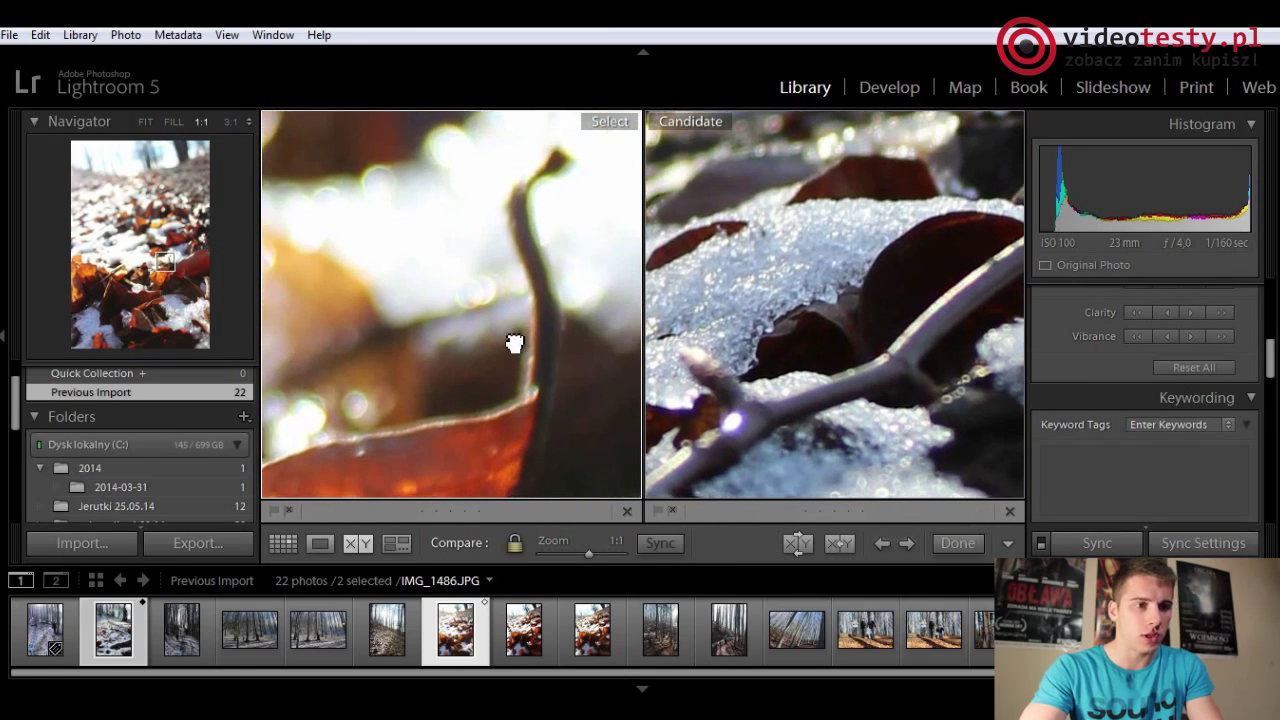
pyautogui.moveTo(912, 319); pyautogui.dragTo(604, 356)
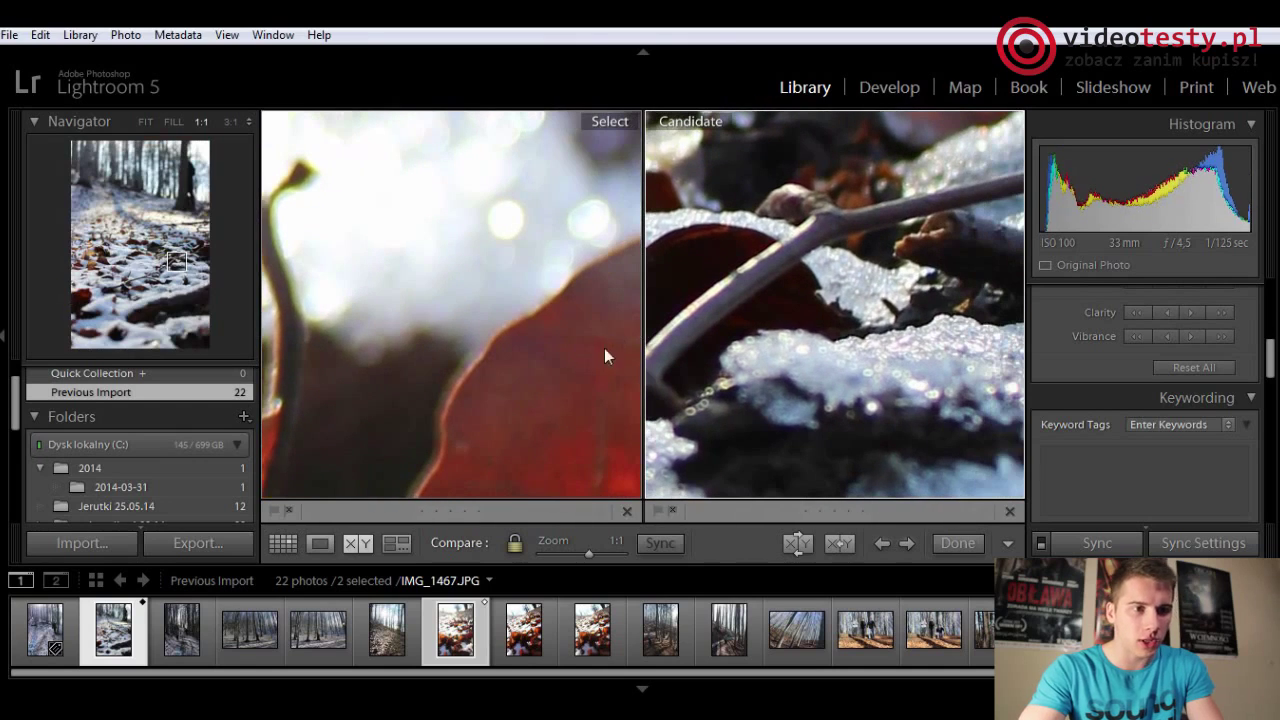
pyautogui.moveTo(690, 400); pyautogui.dragTo(751, 357)
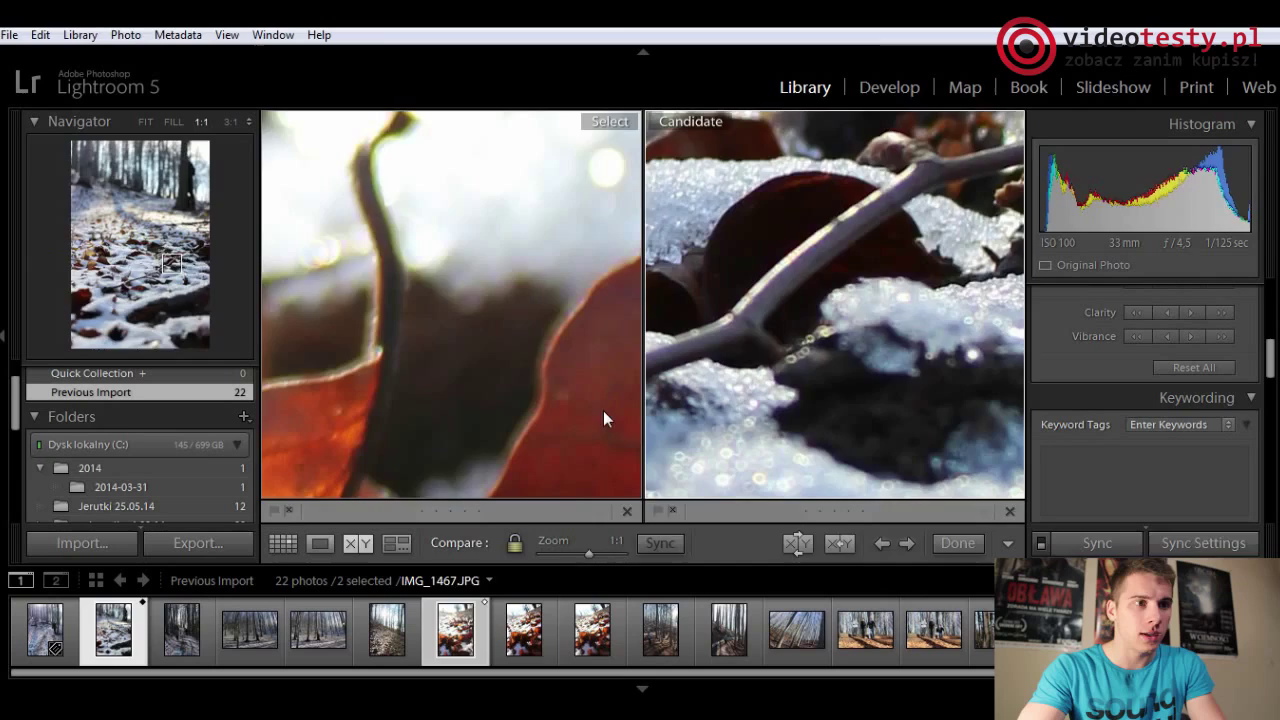
pyautogui.press('g')
pyautogui.click(786, 372)
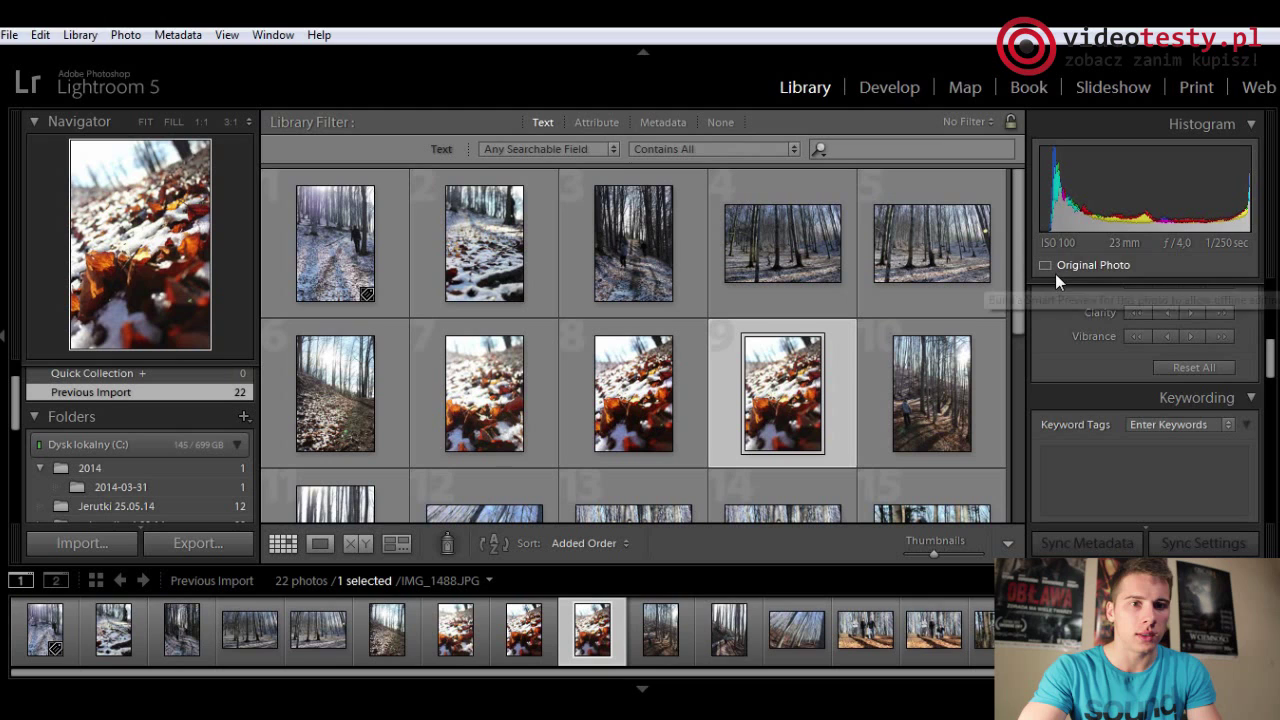
# - Open IMG_1488 enlarged and raise its Quick Develop exposure by two steps
pyautogui.scroll(5, 1145, 408)
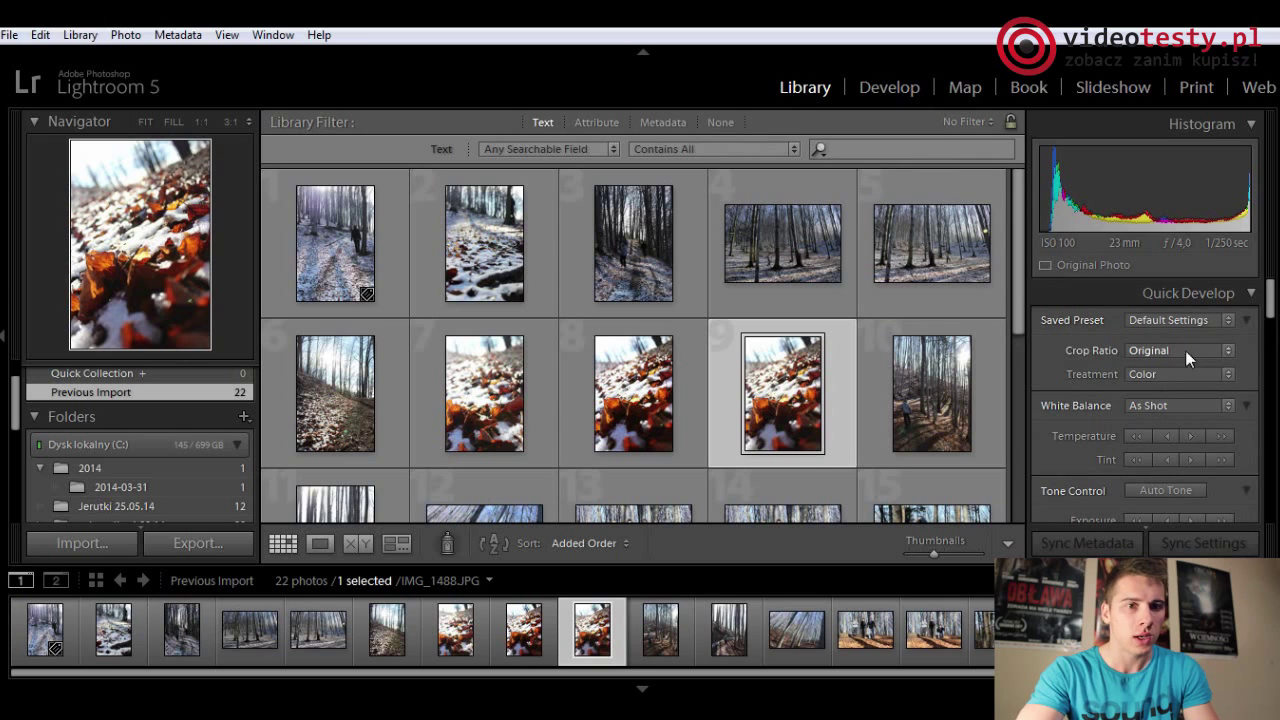
pyautogui.scroll(-3, 1166, 393)
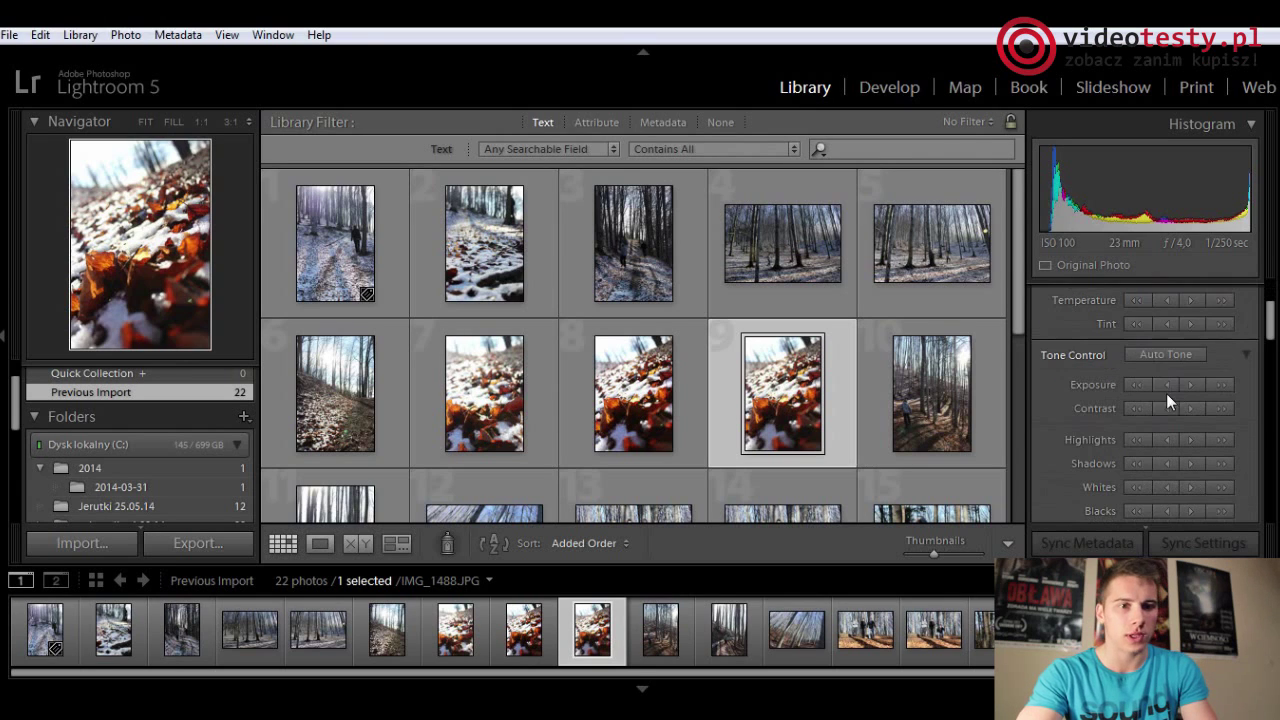
pyautogui.doubleClick(630, 400)
pyautogui.click(763, 347)
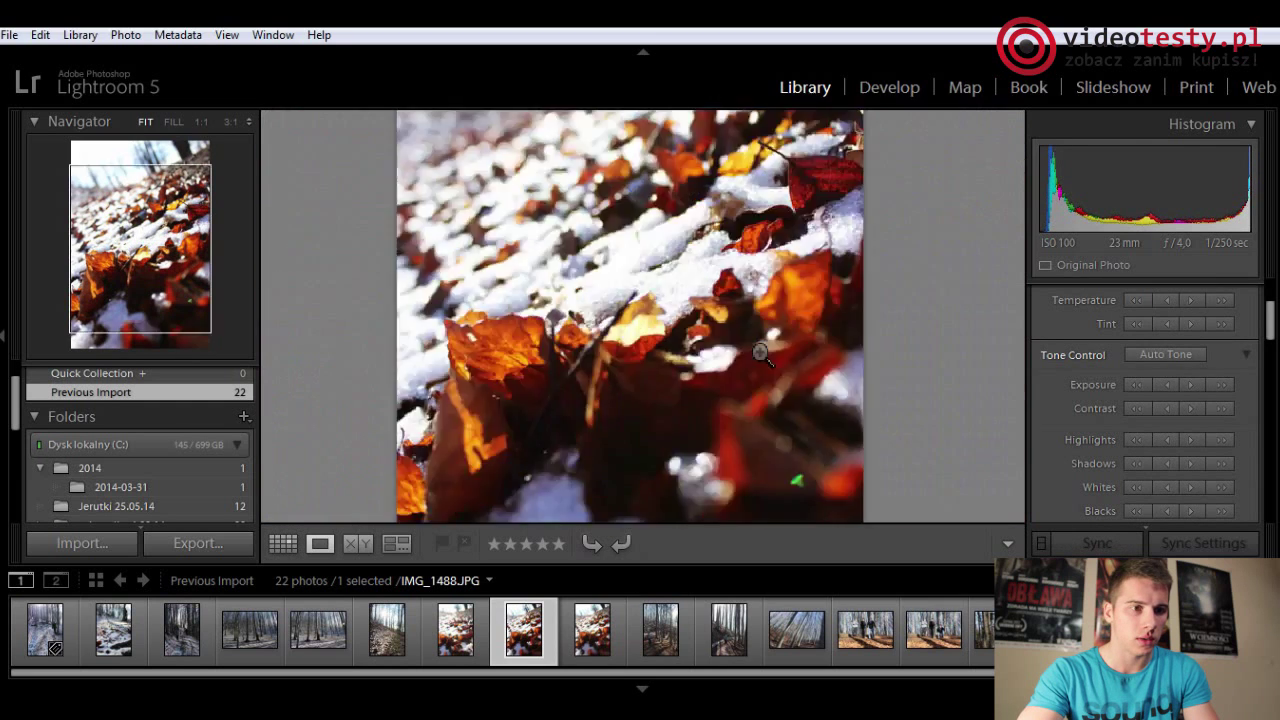
pyautogui.scroll(2, 1173, 407)
pyautogui.scroll(2, 1194, 400)
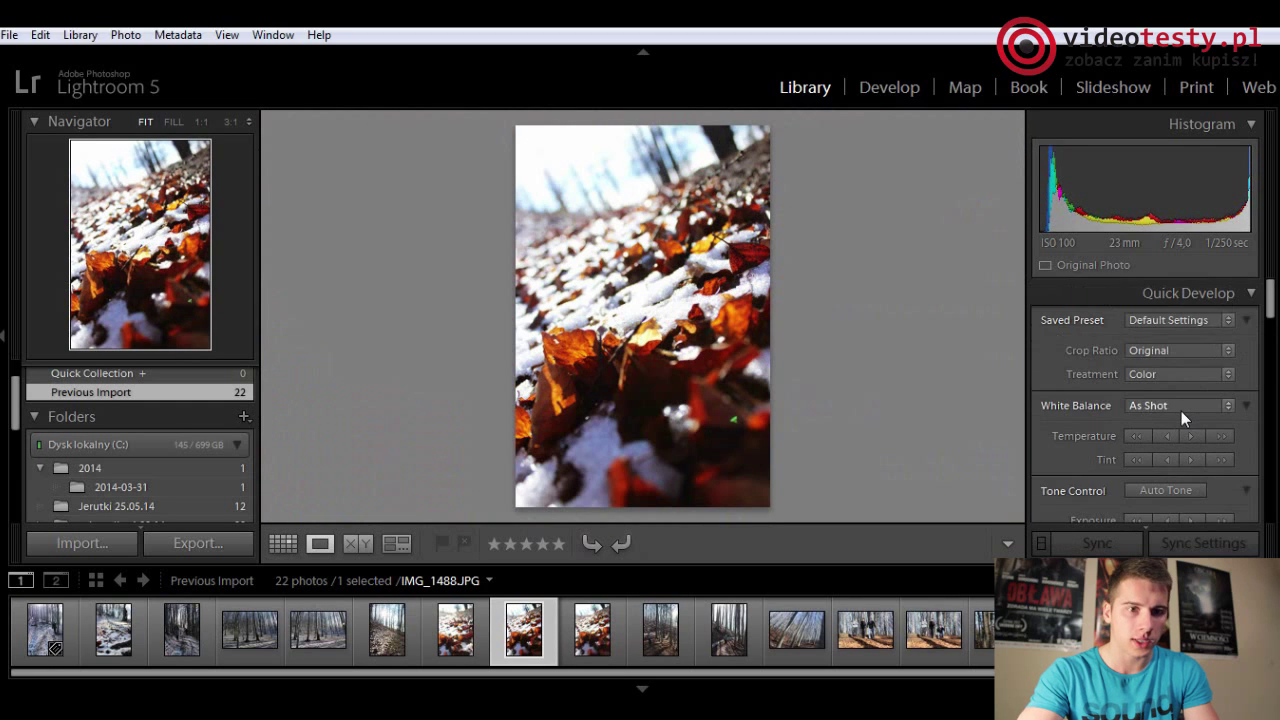
pyautogui.scroll(-3, 1115, 340)
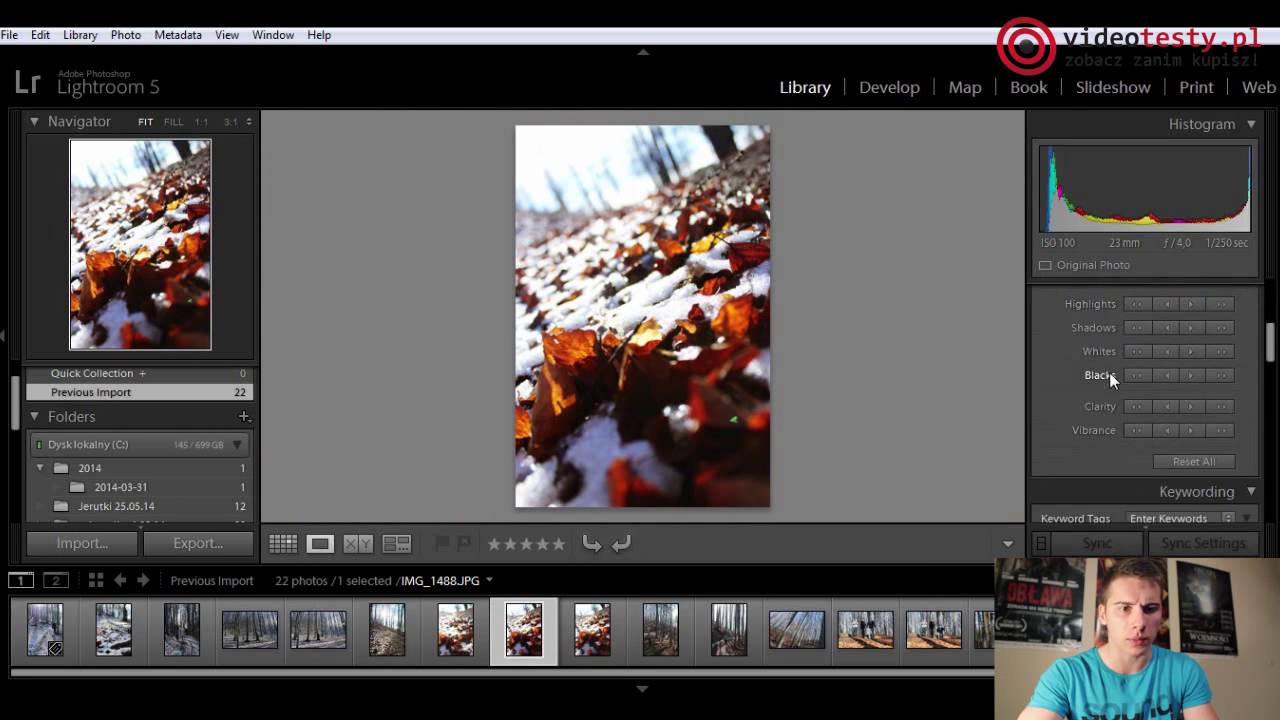
pyautogui.scroll(3, 1109, 372)
pyautogui.scroll(-2, 1210, 370)
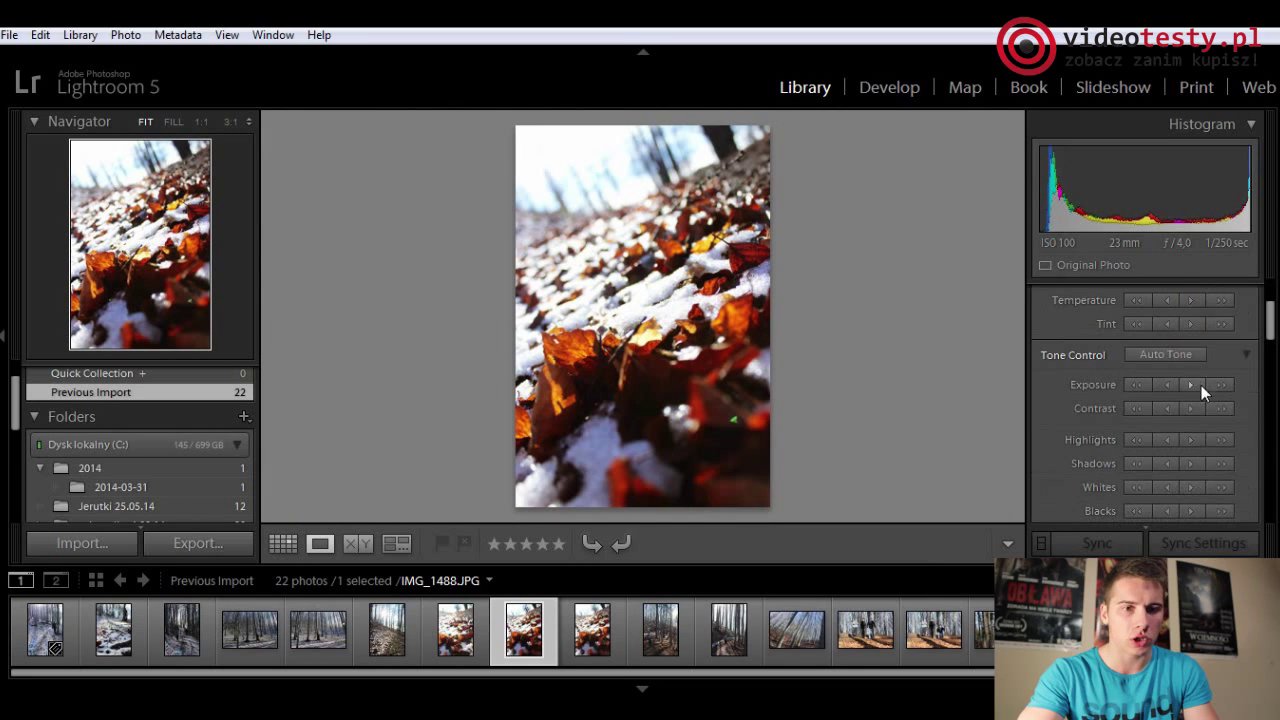
pyautogui.click(1222, 385)
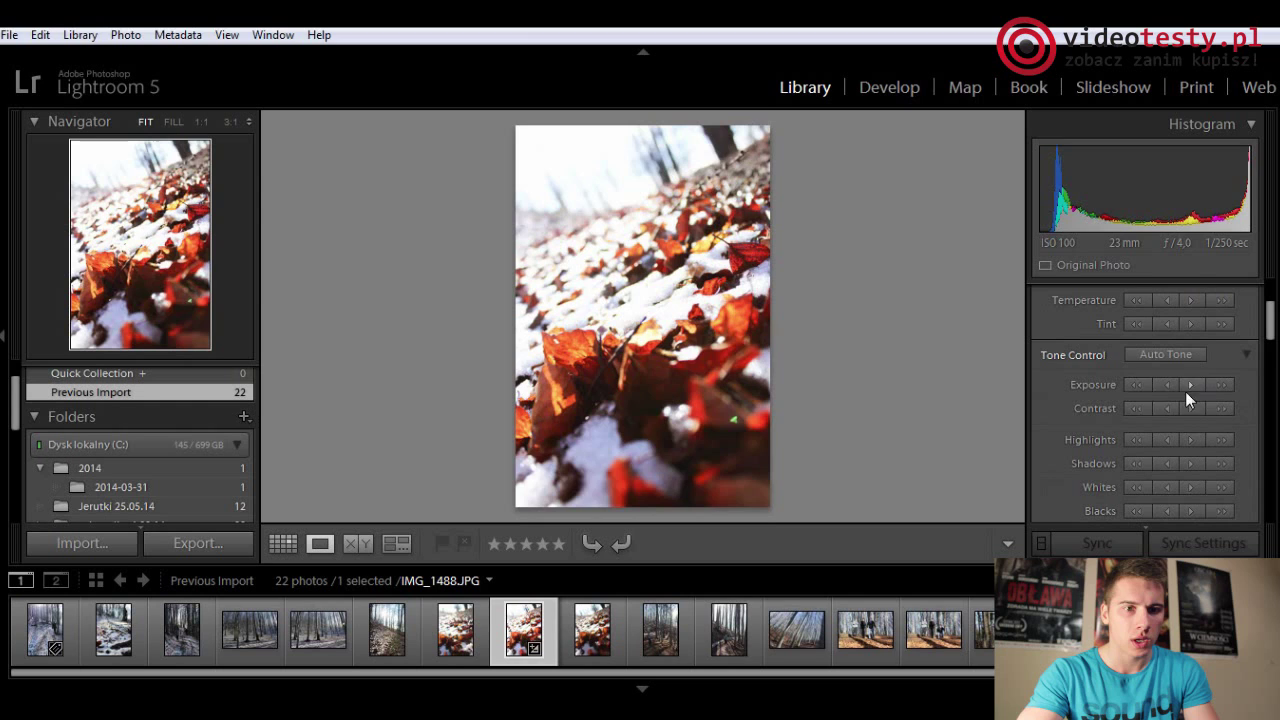
pyautogui.click(1134, 384)
# - Shift the tint toward magenta and warm the temperature twice for a warm Custom white balance
pyautogui.scroll(2, 1093, 408)
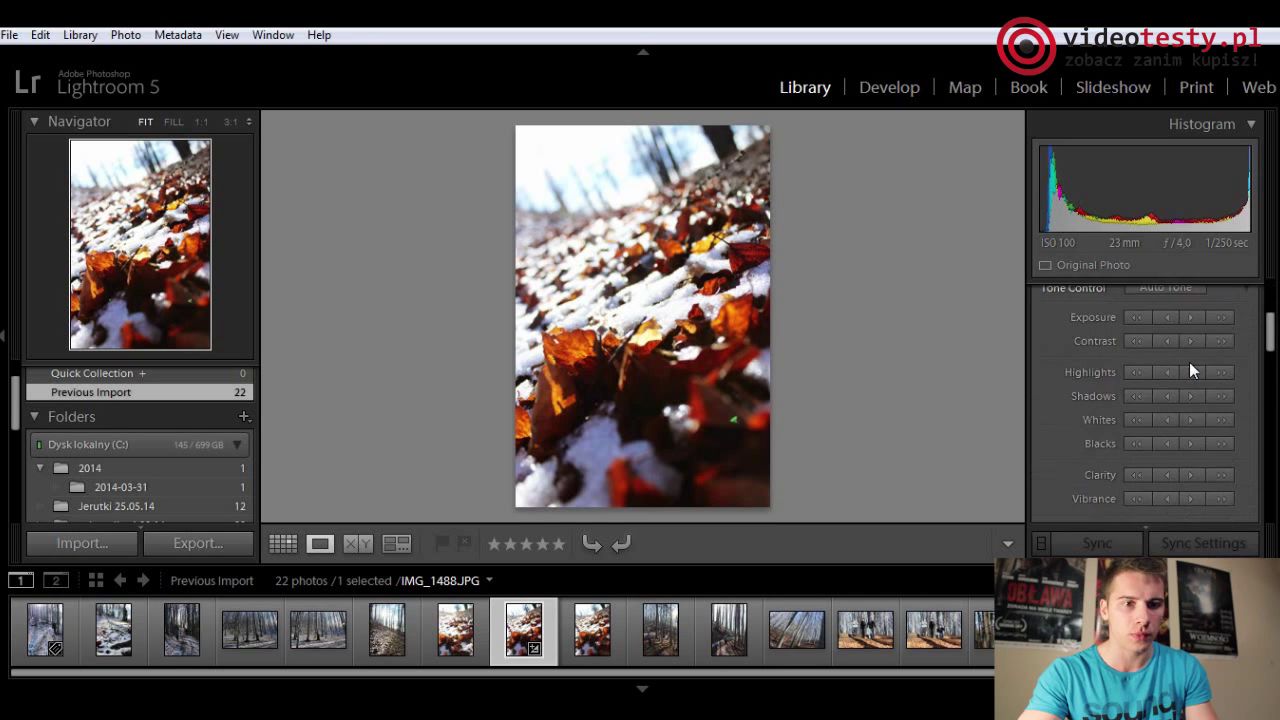
pyautogui.click(1202, 457)
pyautogui.click(1224, 456)
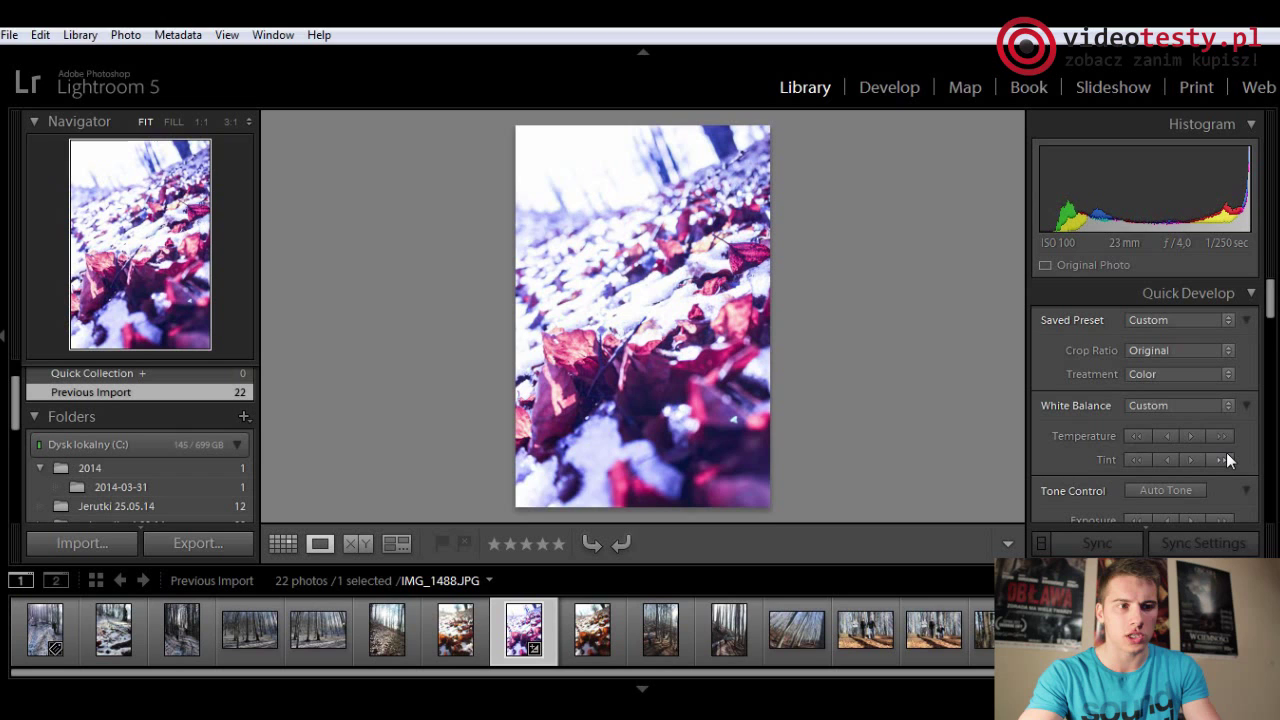
pyautogui.click(1223, 436)
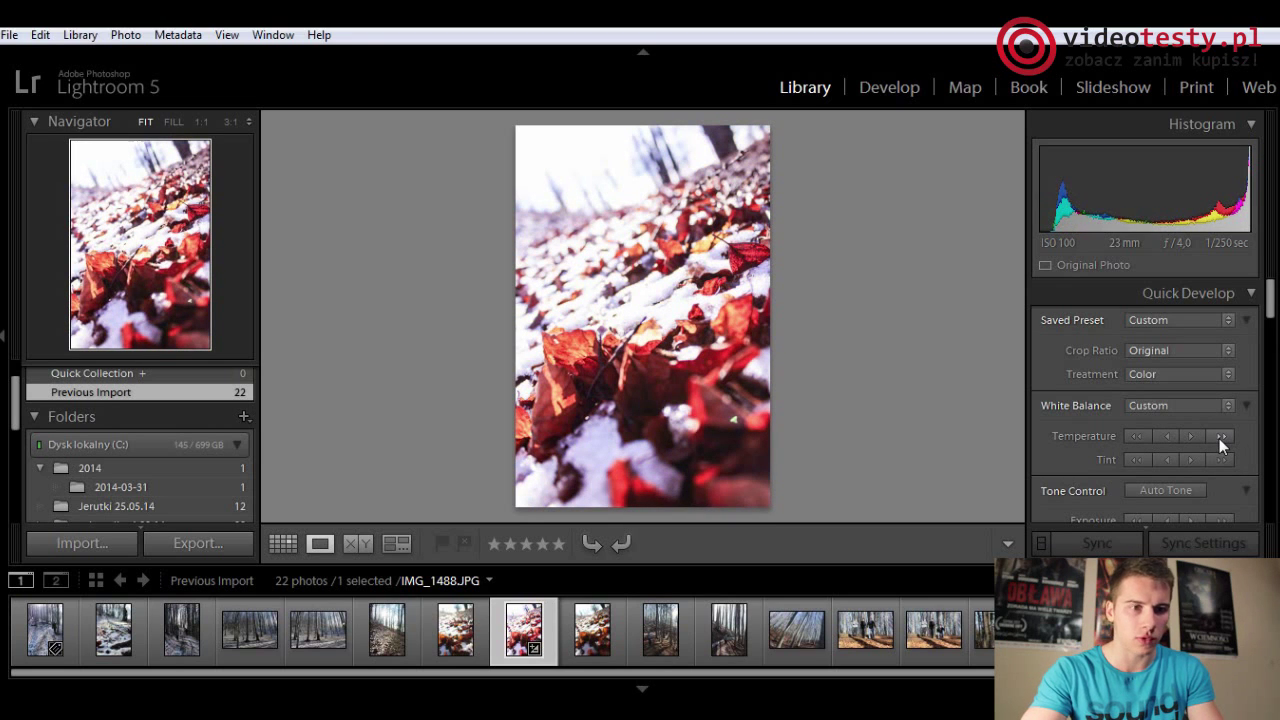
pyautogui.click(1222, 436)
pyautogui.scroll(-10, 1150, 440)
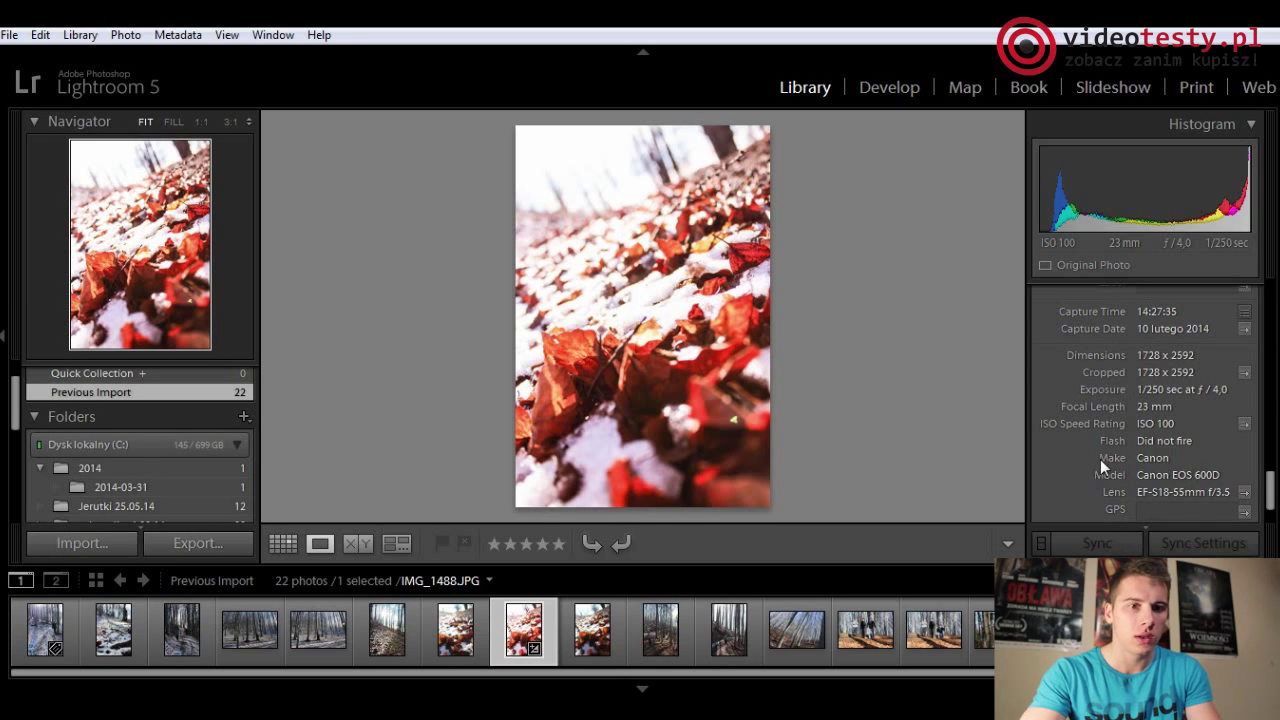
pyautogui.scroll(2, 1122, 470)
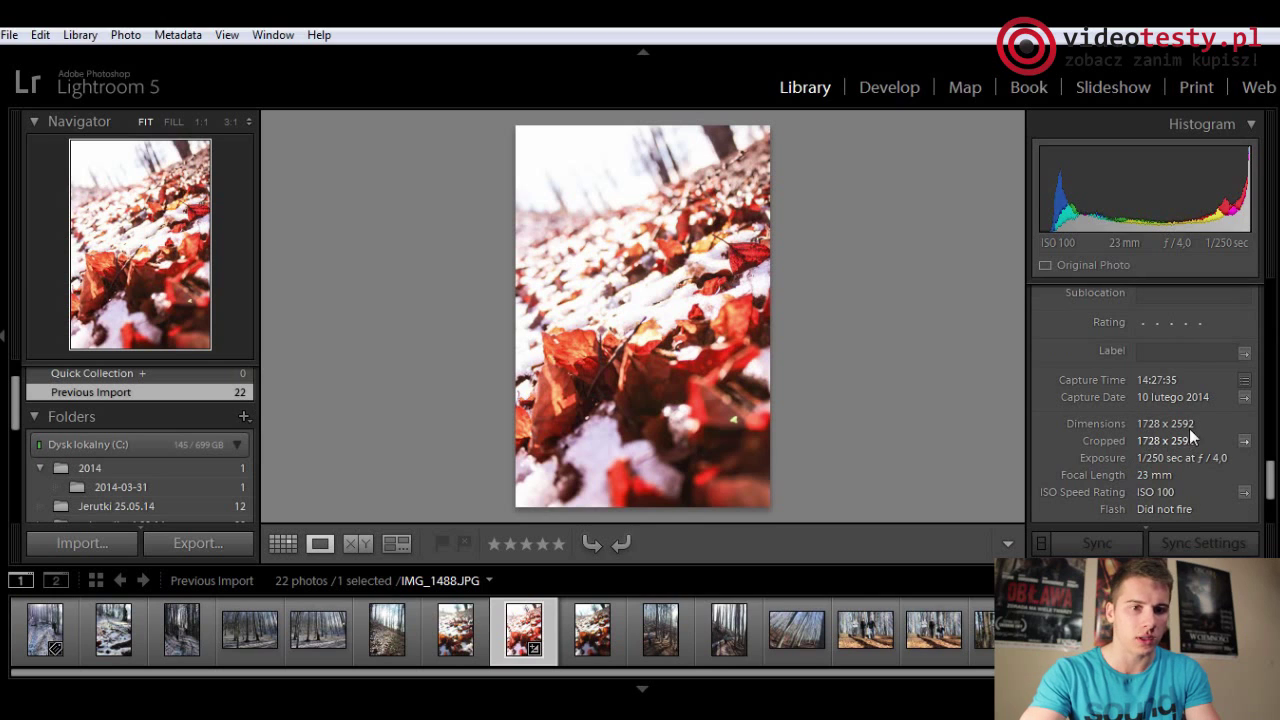
pyautogui.scroll(3, 1149, 402)
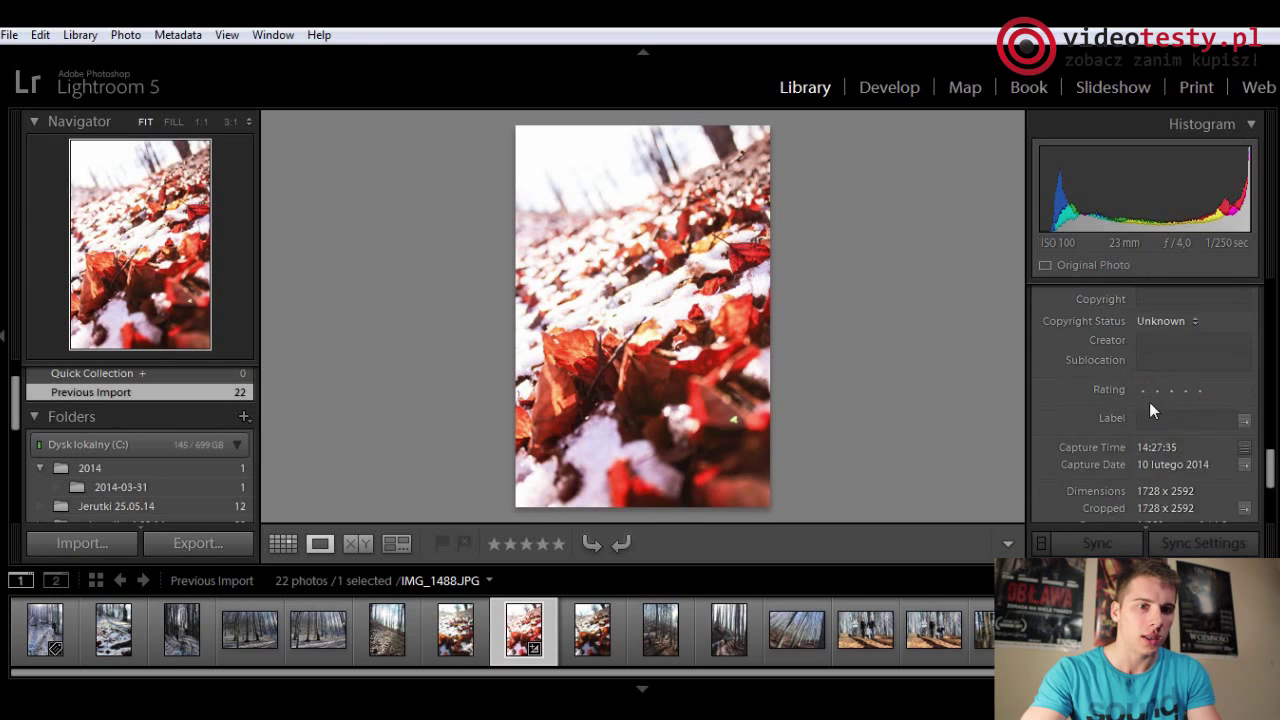
pyautogui.scroll(3, 1115, 463)
pyautogui.scroll(3, 1112, 464)
pyautogui.scroll(-1, 1112, 464)
pyautogui.scroll(2, 1110, 454)
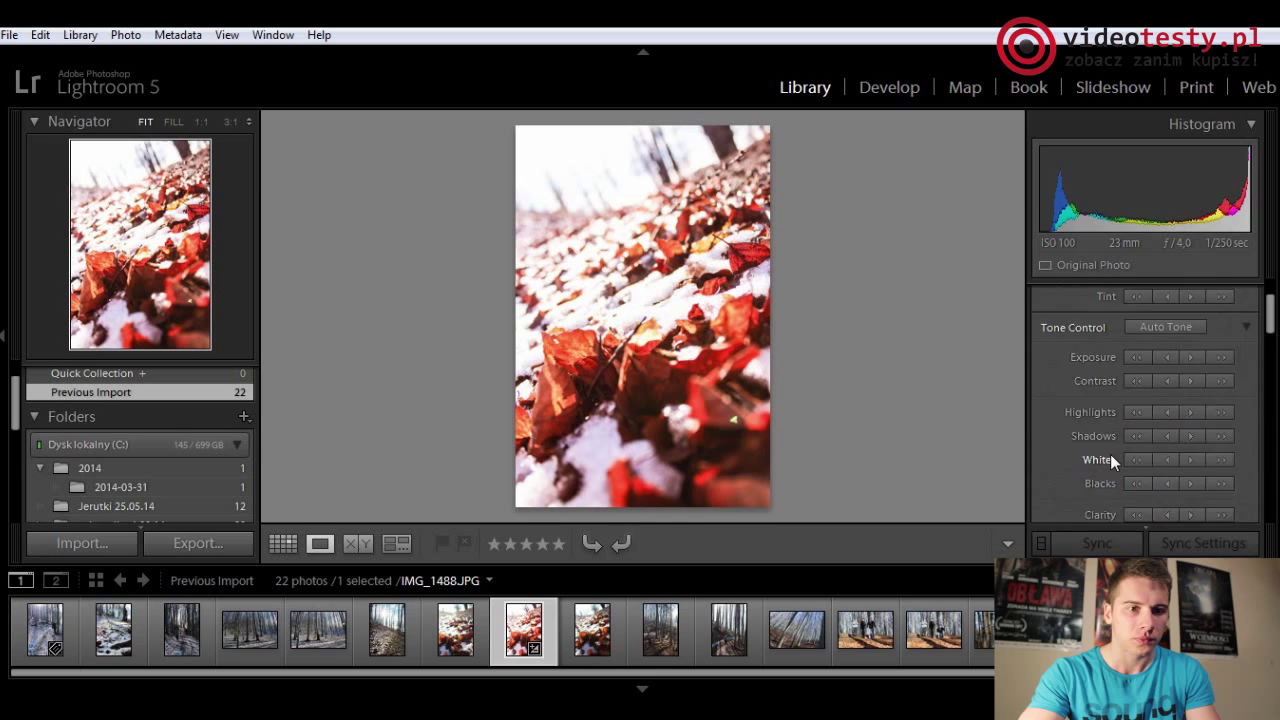
pyautogui.scroll(2, 1098, 429)
pyautogui.scroll(2, 1116, 371)
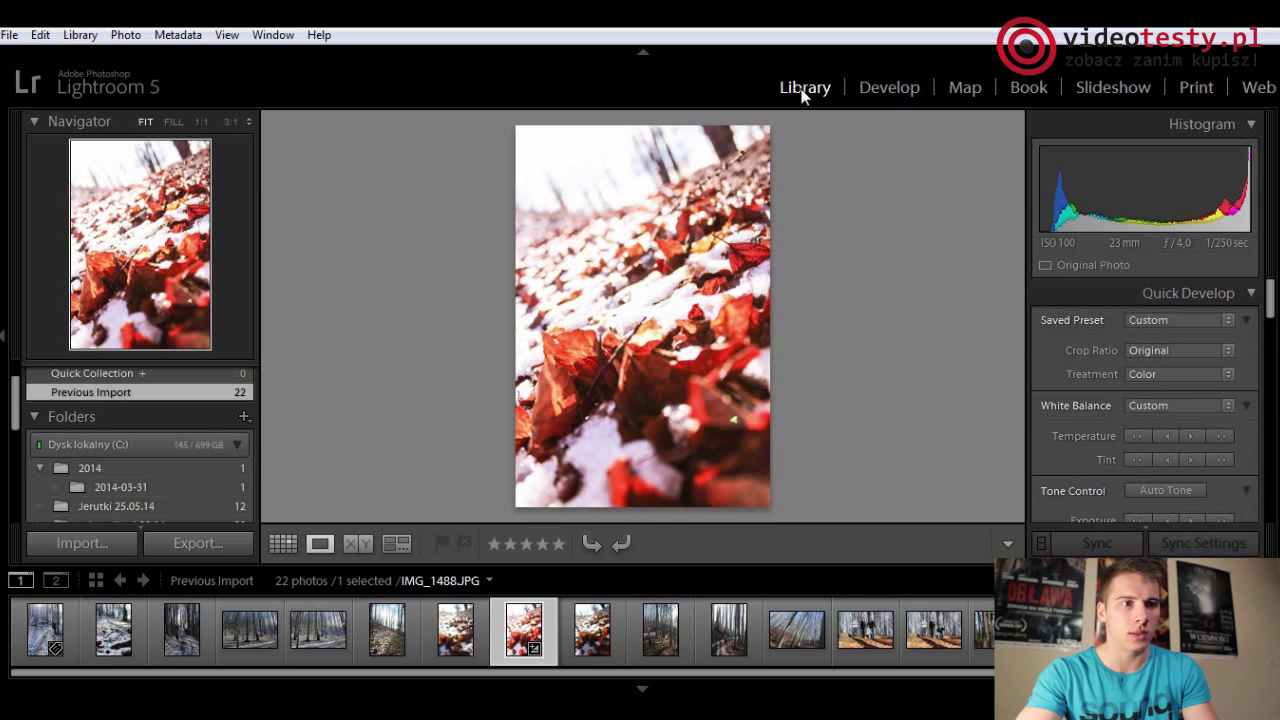
# - In Develop, check IMG_1488 at 1:1, then advance to the forest photo IMG_1492
pyautogui.click(892, 97)
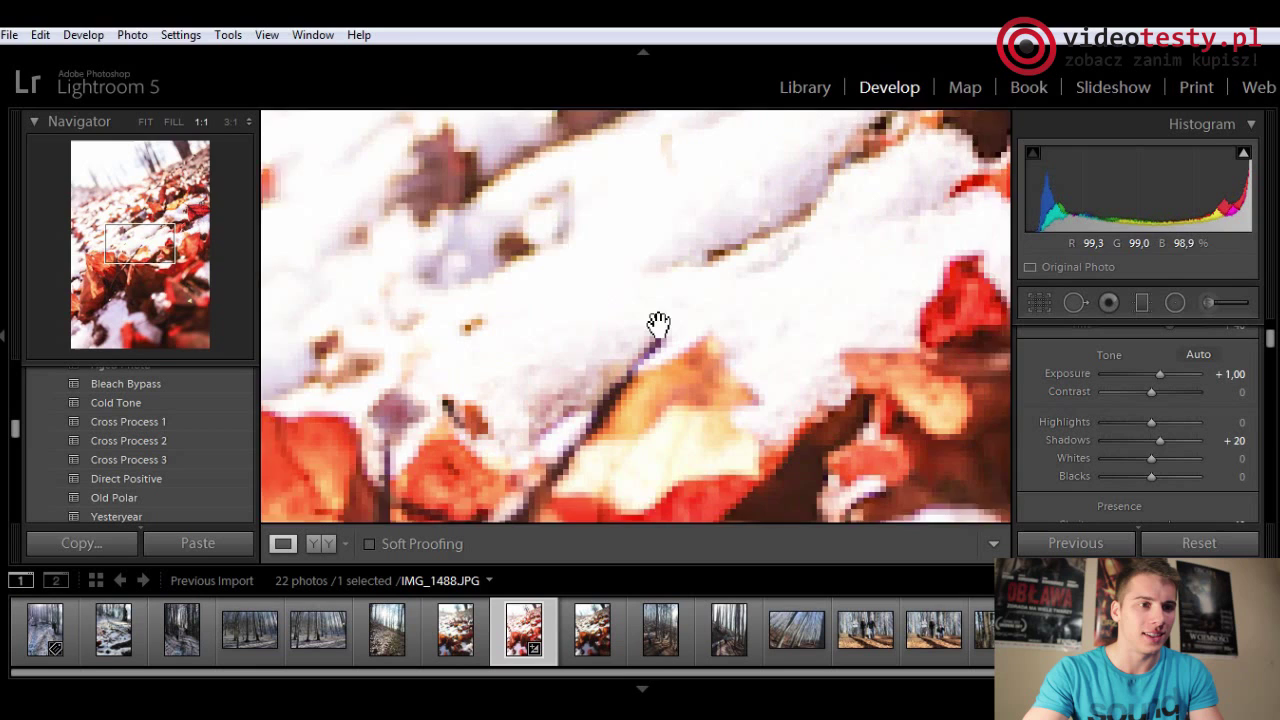
pyautogui.click(645, 322)
pyautogui.click(717, 337)
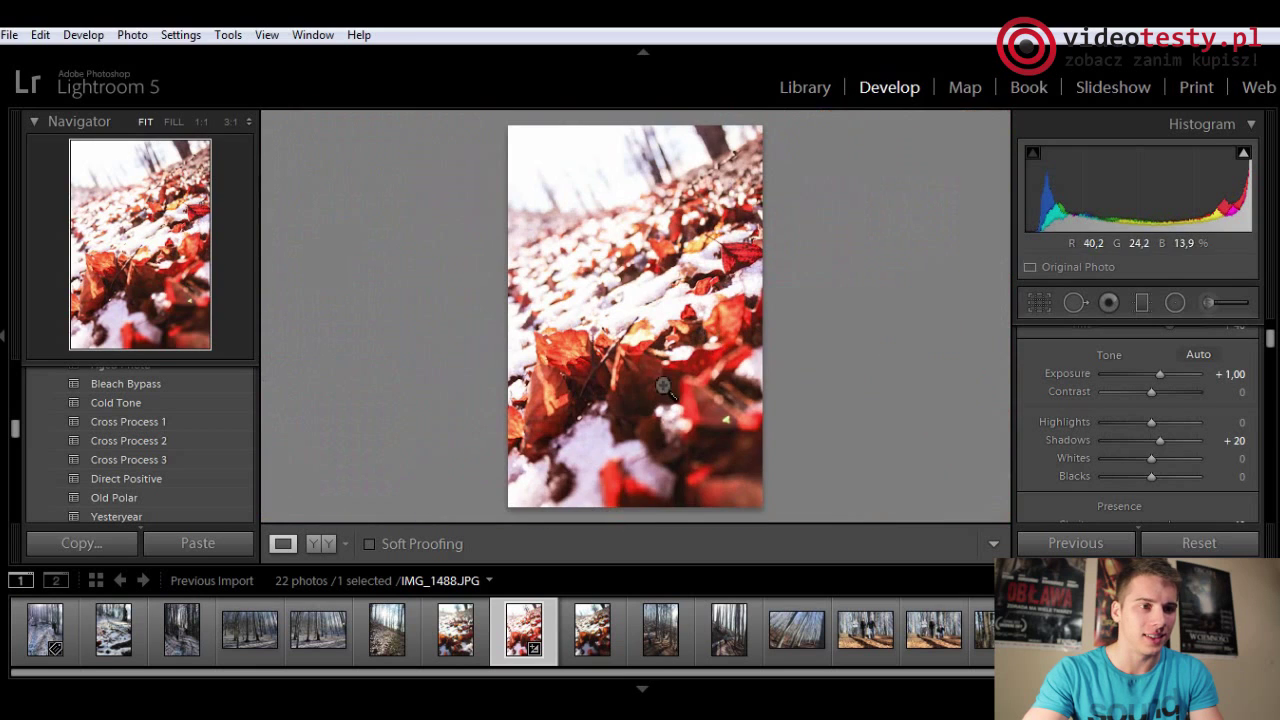
pyautogui.click(598, 652)
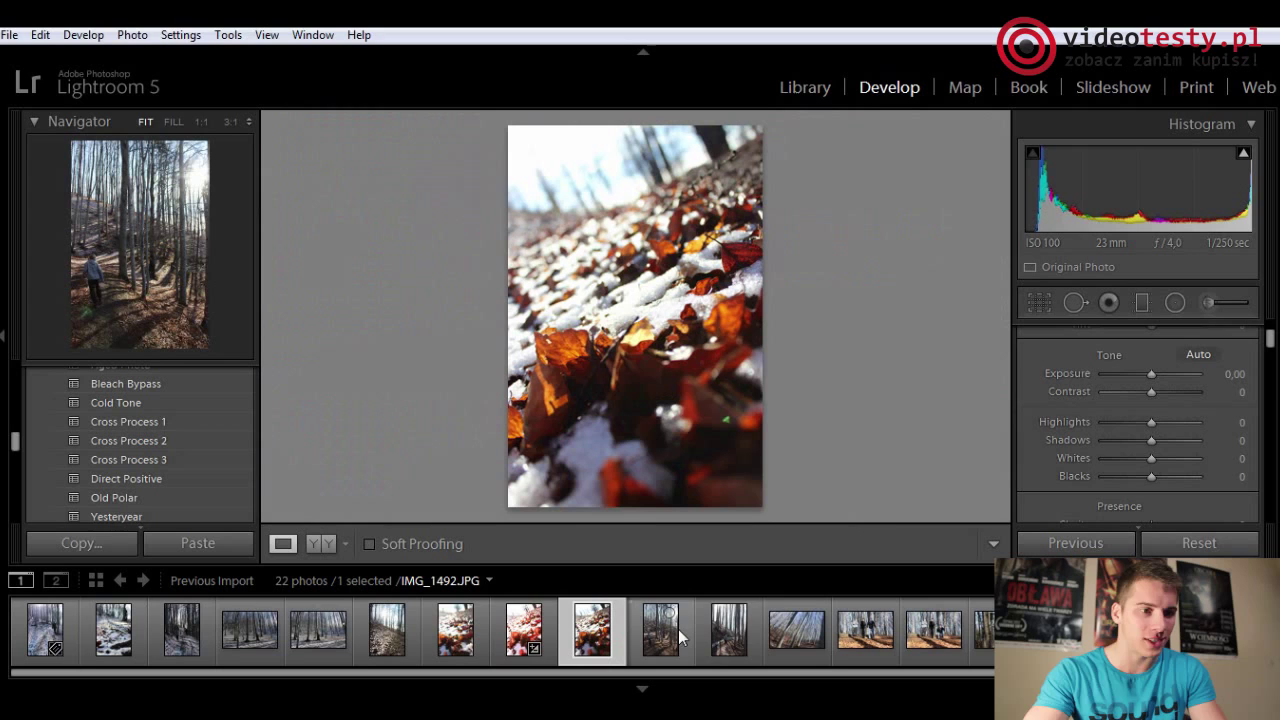
pyautogui.press('Right')
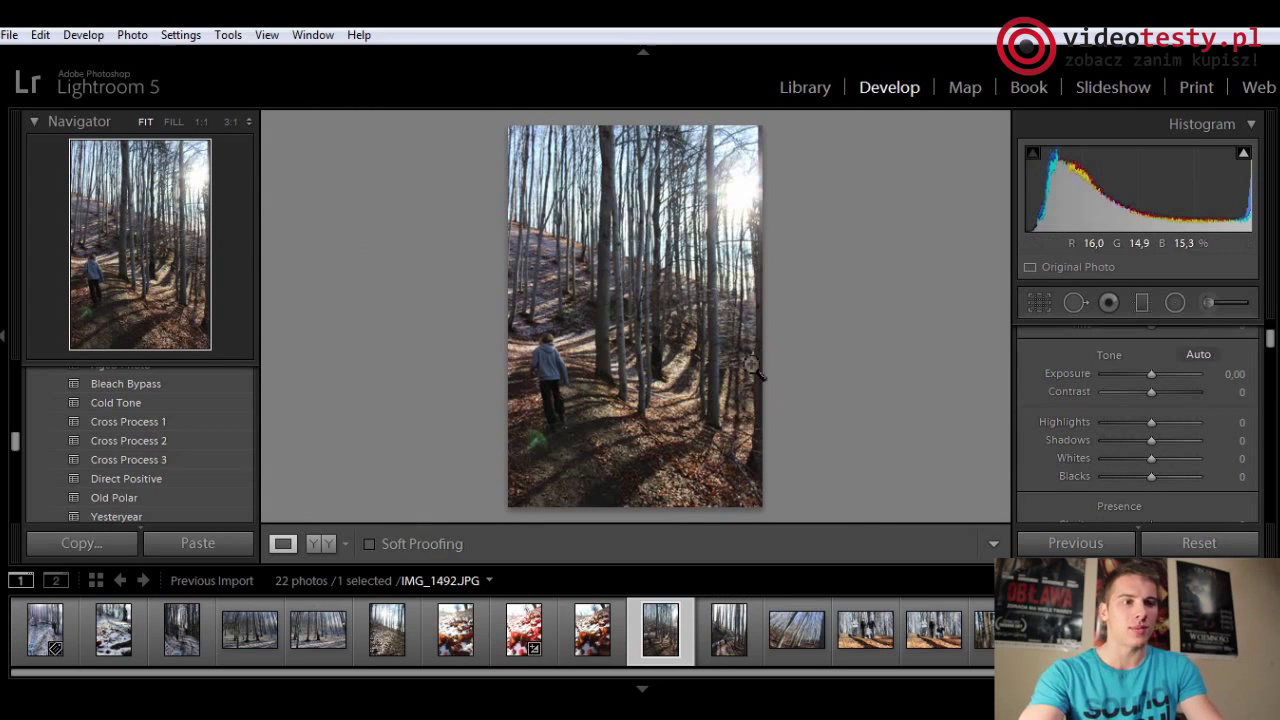
pyautogui.click(691, 318)
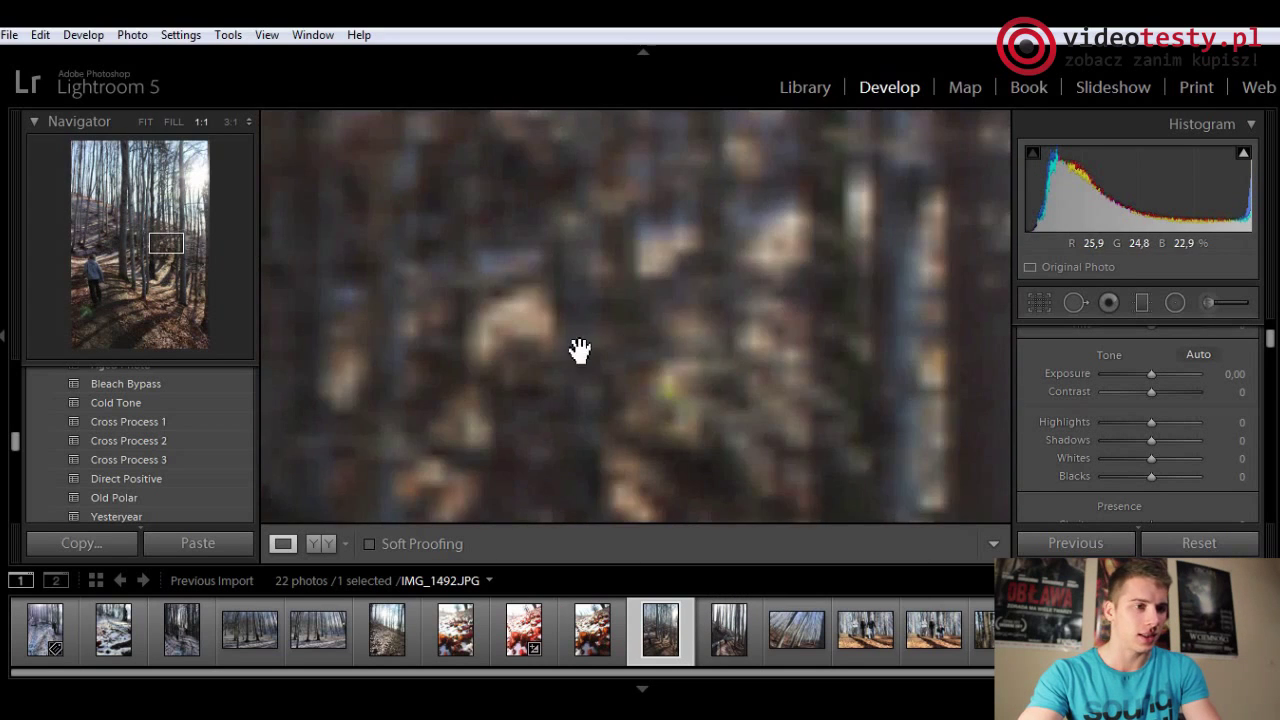
# - Try the Blue Filter, Blue Hi-Contrast and Green Filter black-and-white presets on IMG_1492
pyautogui.moveTo(577, 349); pyautogui.dragTo(771, 193)
pyautogui.click(720, 296)
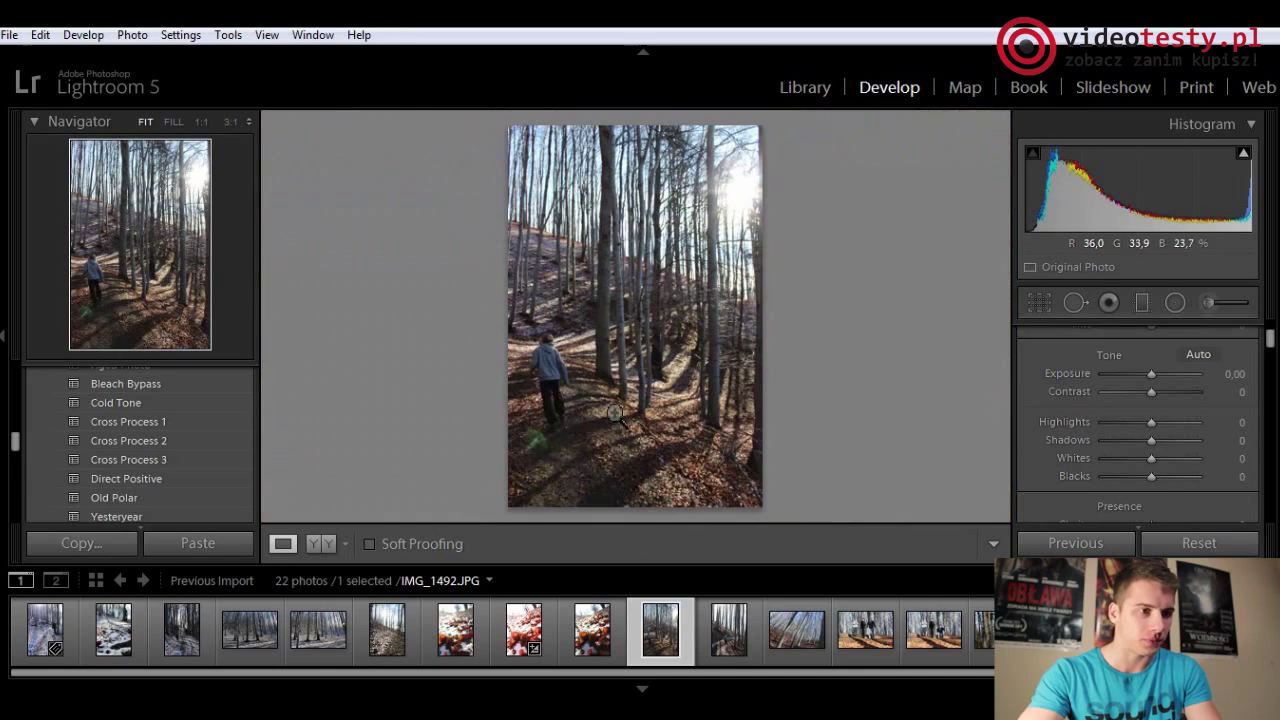
pyautogui.scroll(5, 177, 427)
pyautogui.scroll(3, 182, 456)
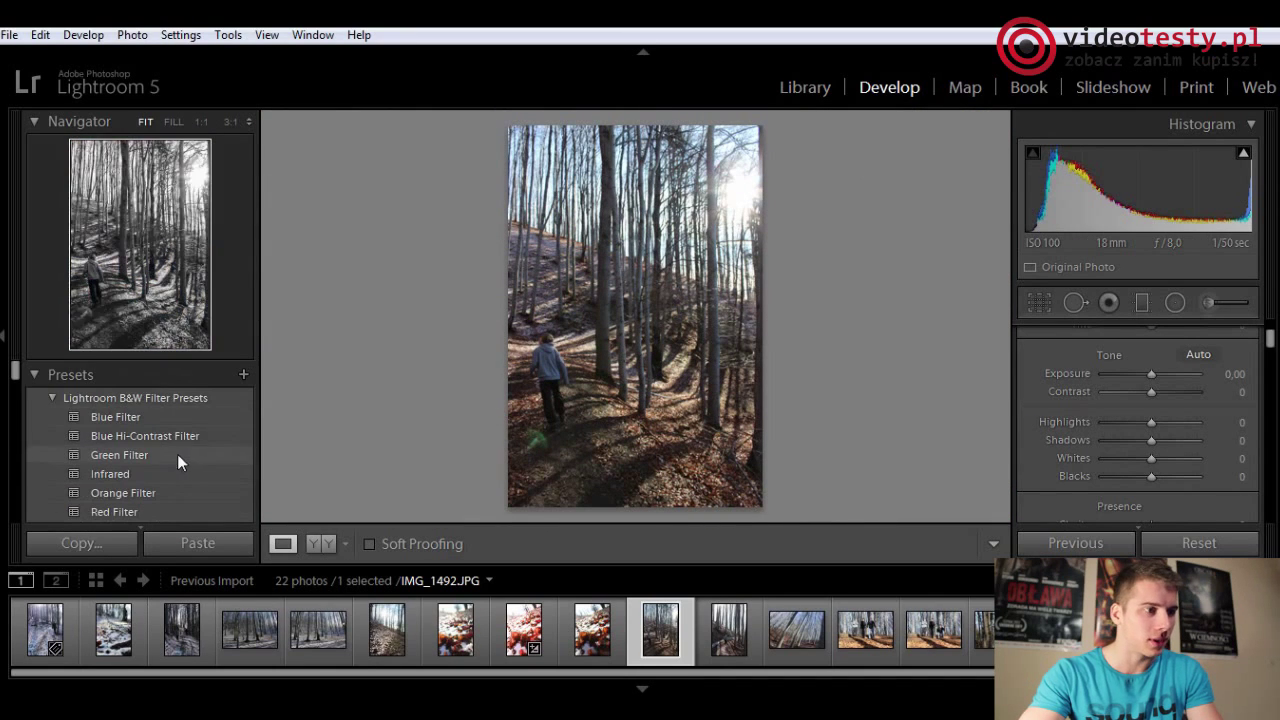
pyautogui.click(123, 425)
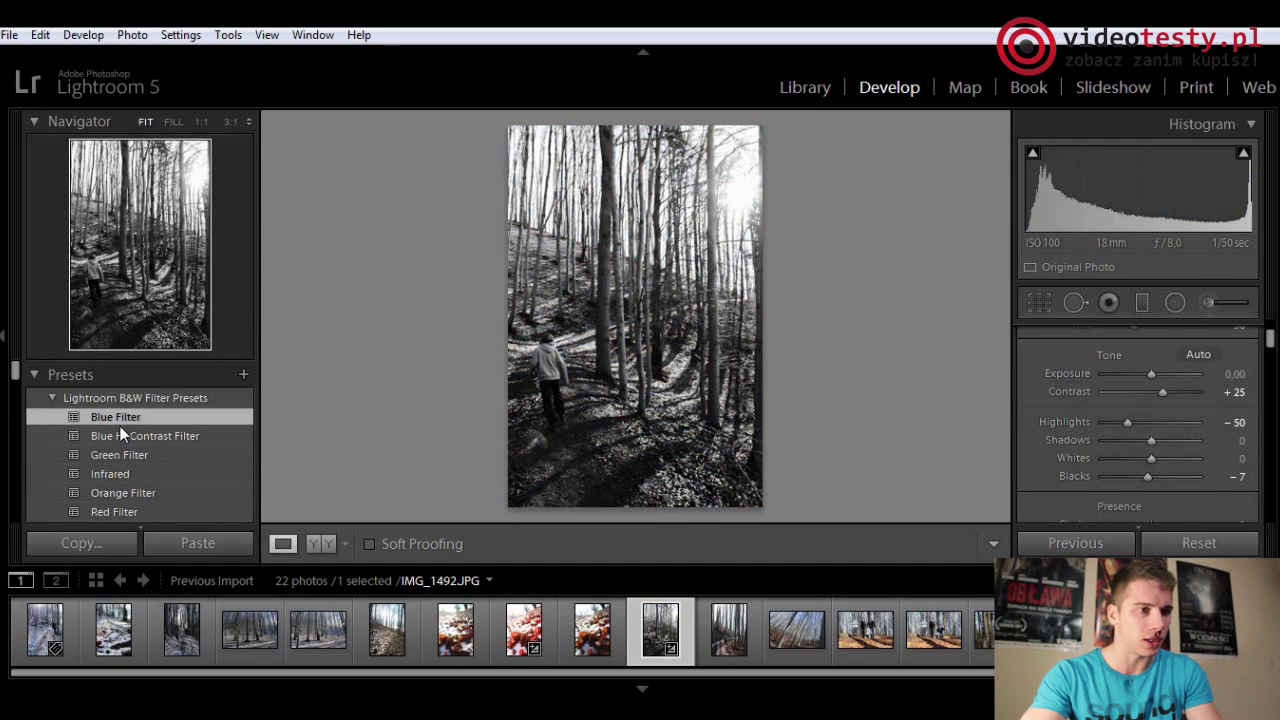
pyautogui.click(120, 433)
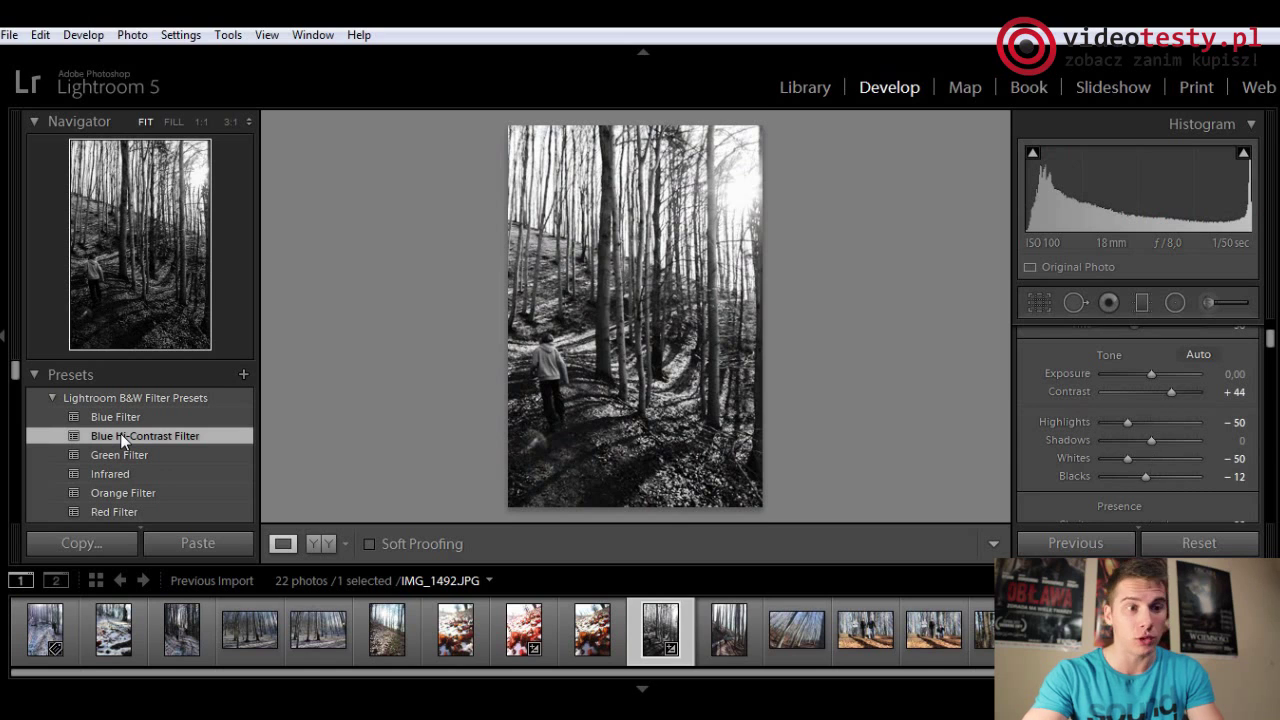
pyautogui.click(119, 417)
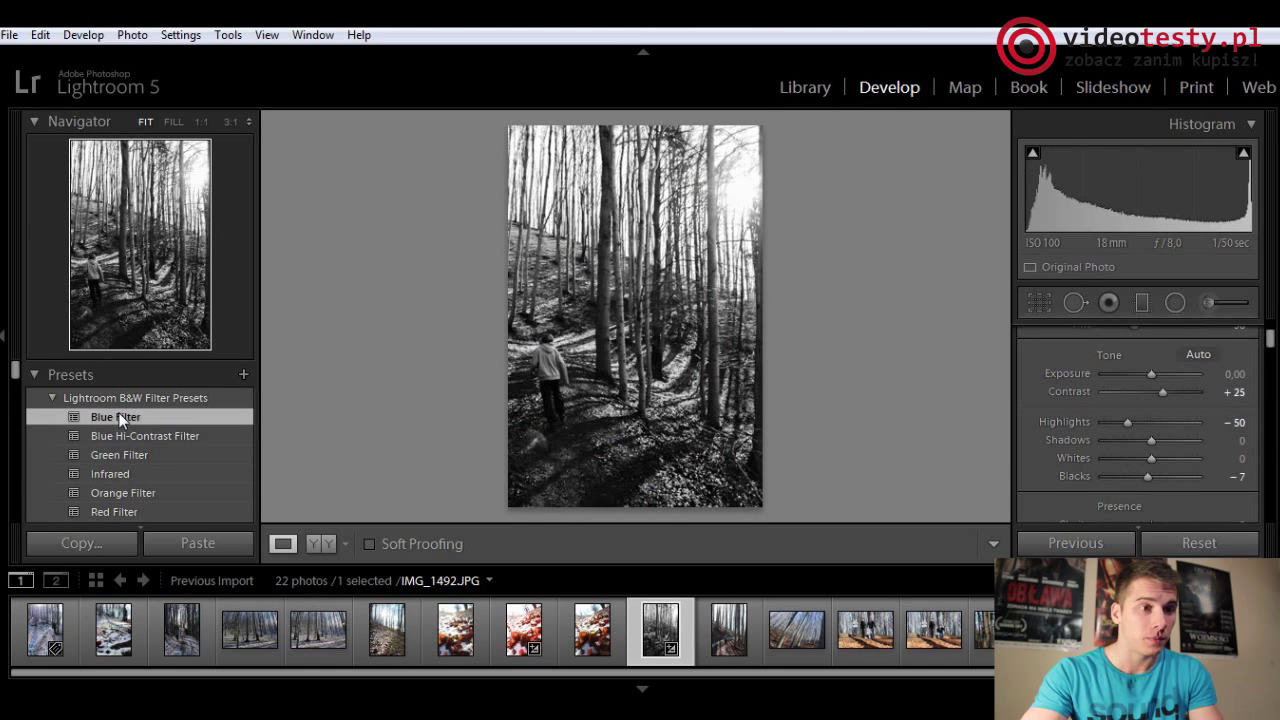
pyautogui.click(112, 455)
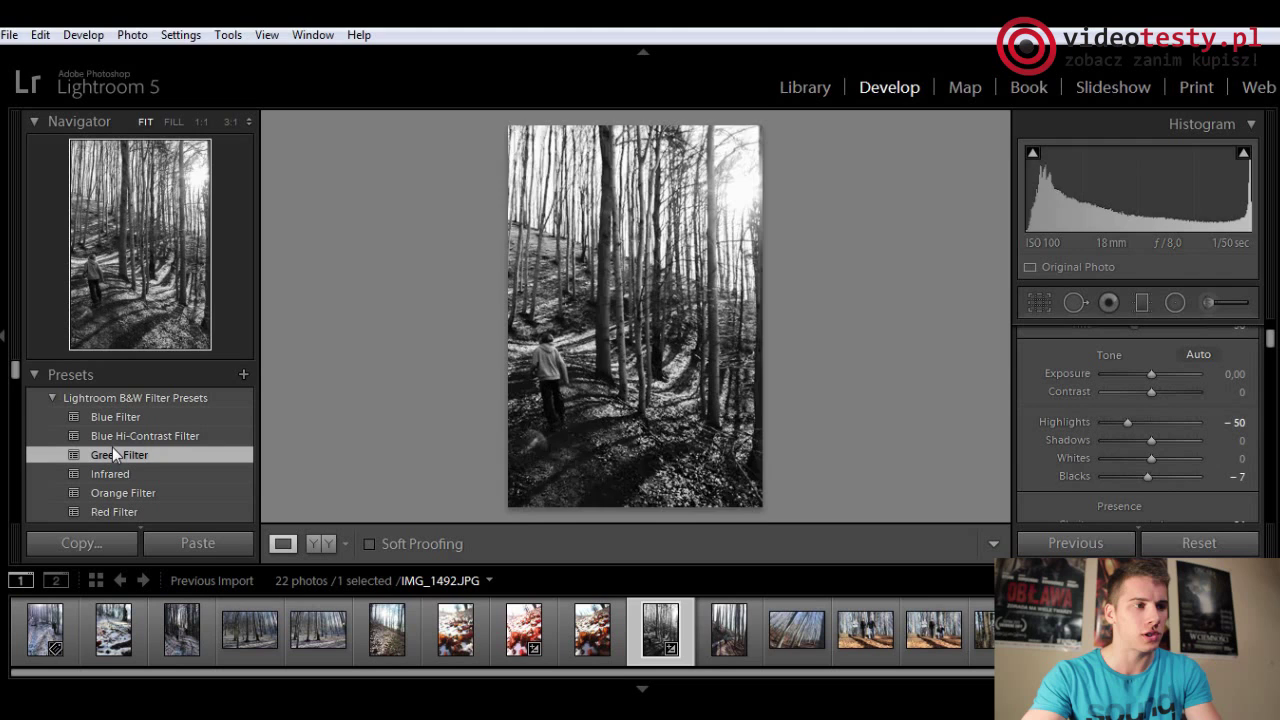
# - Try the Cold Tone and Yesteryear looks, settling on the Old Polar preset
pyautogui.scroll(-5, 112, 447)
pyautogui.click(125, 415)
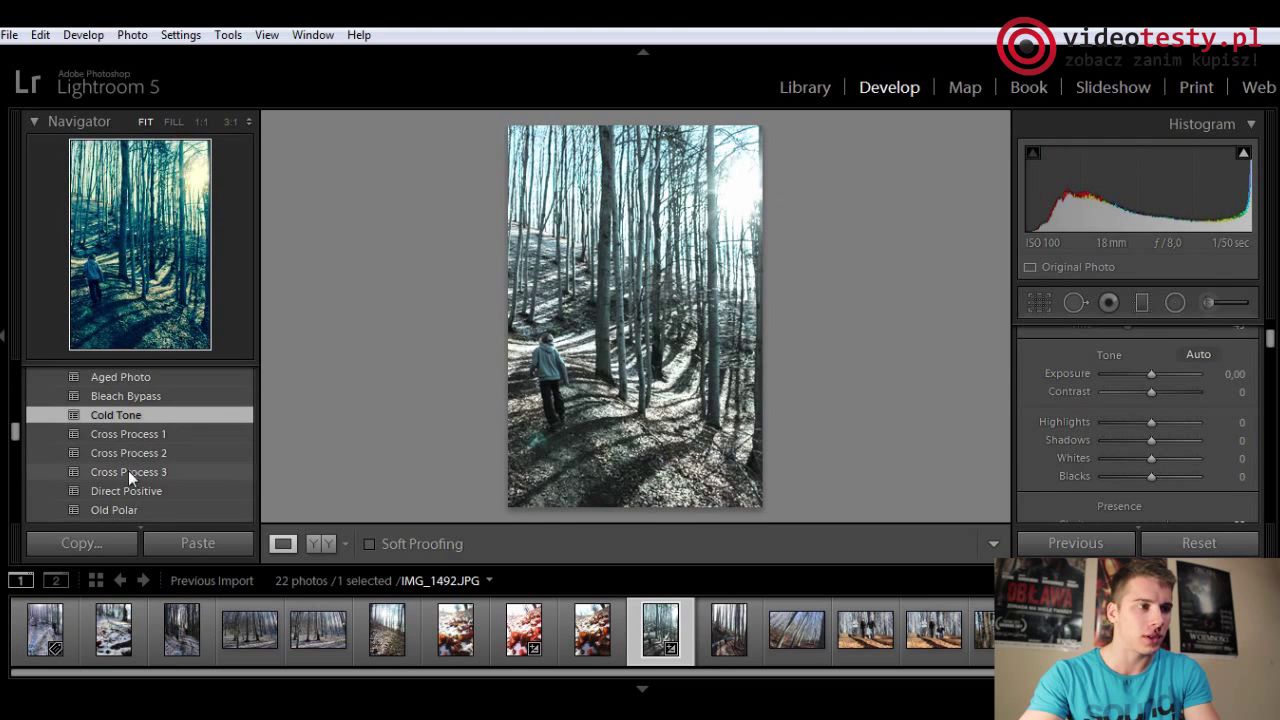
pyautogui.click(129, 510)
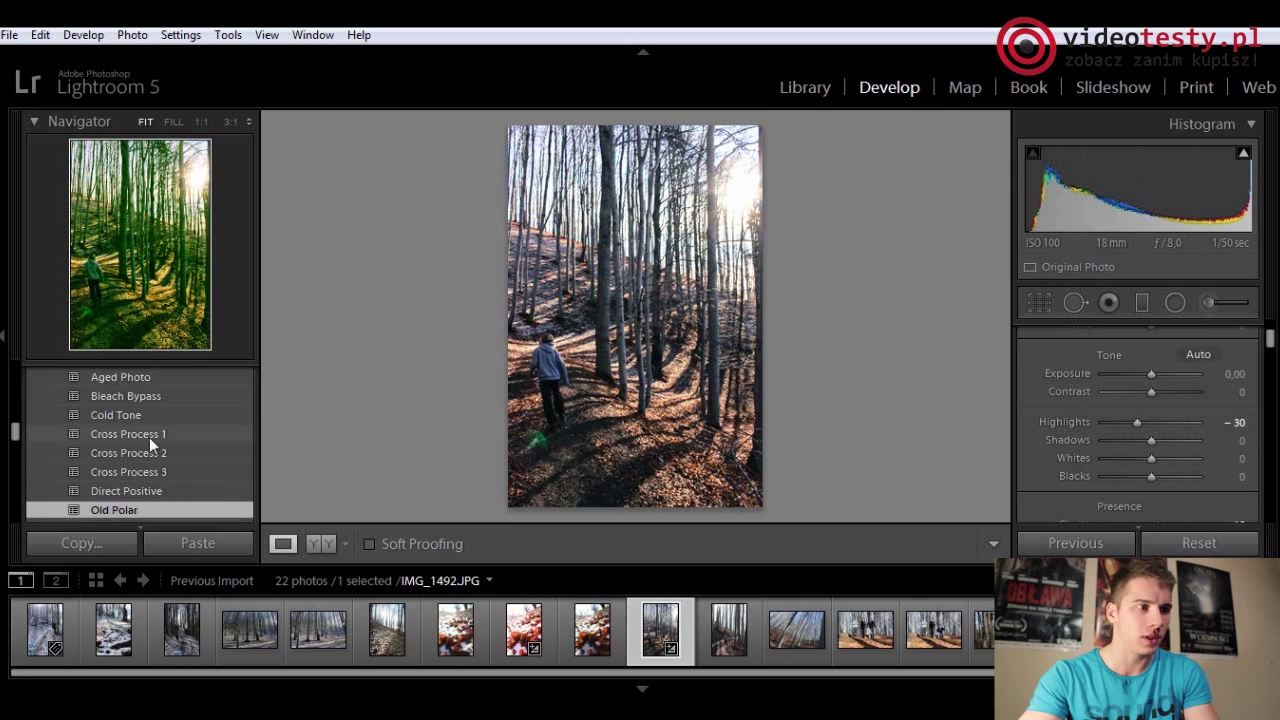
pyautogui.scroll(-3, 153, 436)
pyautogui.click(137, 433)
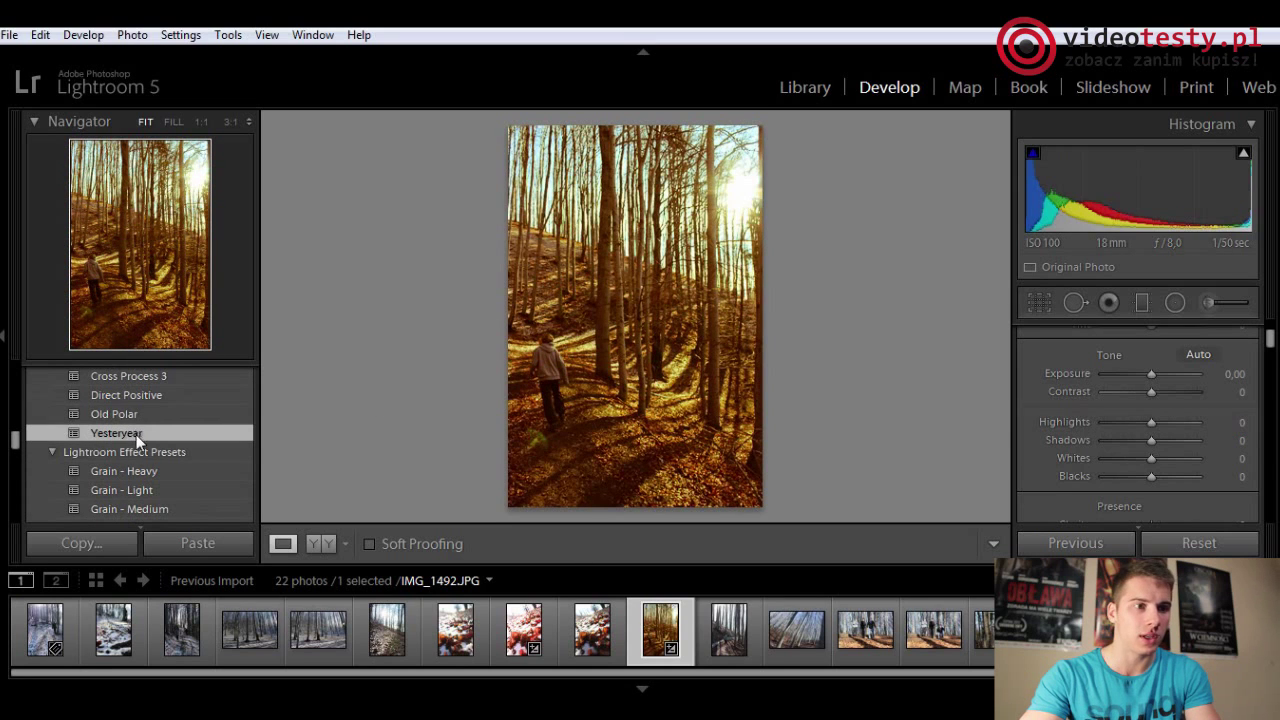
pyautogui.click(128, 418)
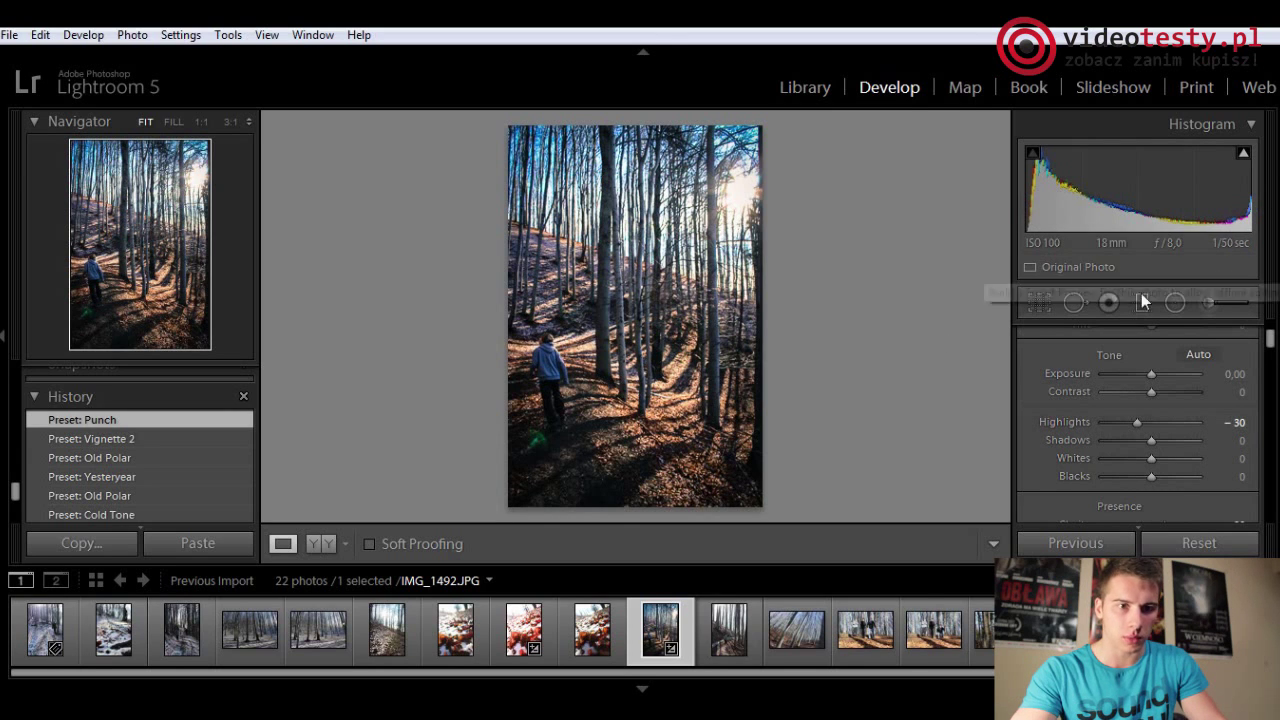
# - Paint an adjustment-brush exposure boost over the walking person
pyautogui.click(1036, 310)
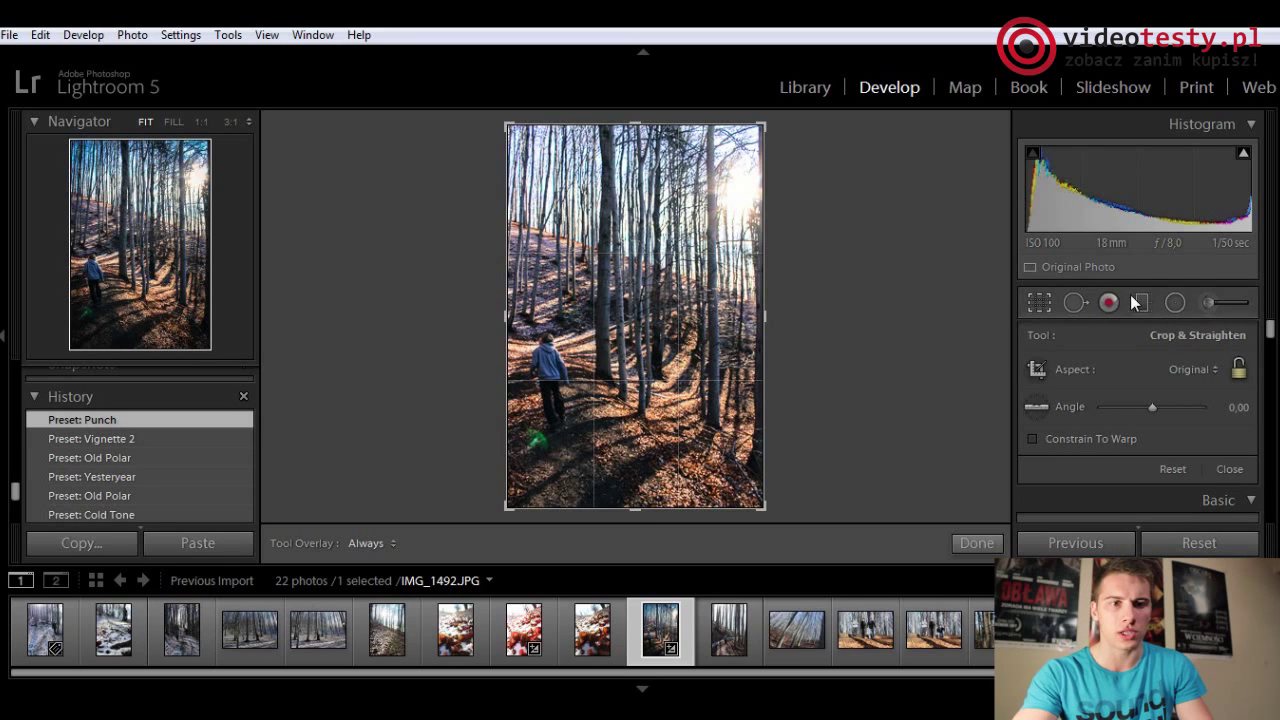
pyautogui.click(1220, 303)
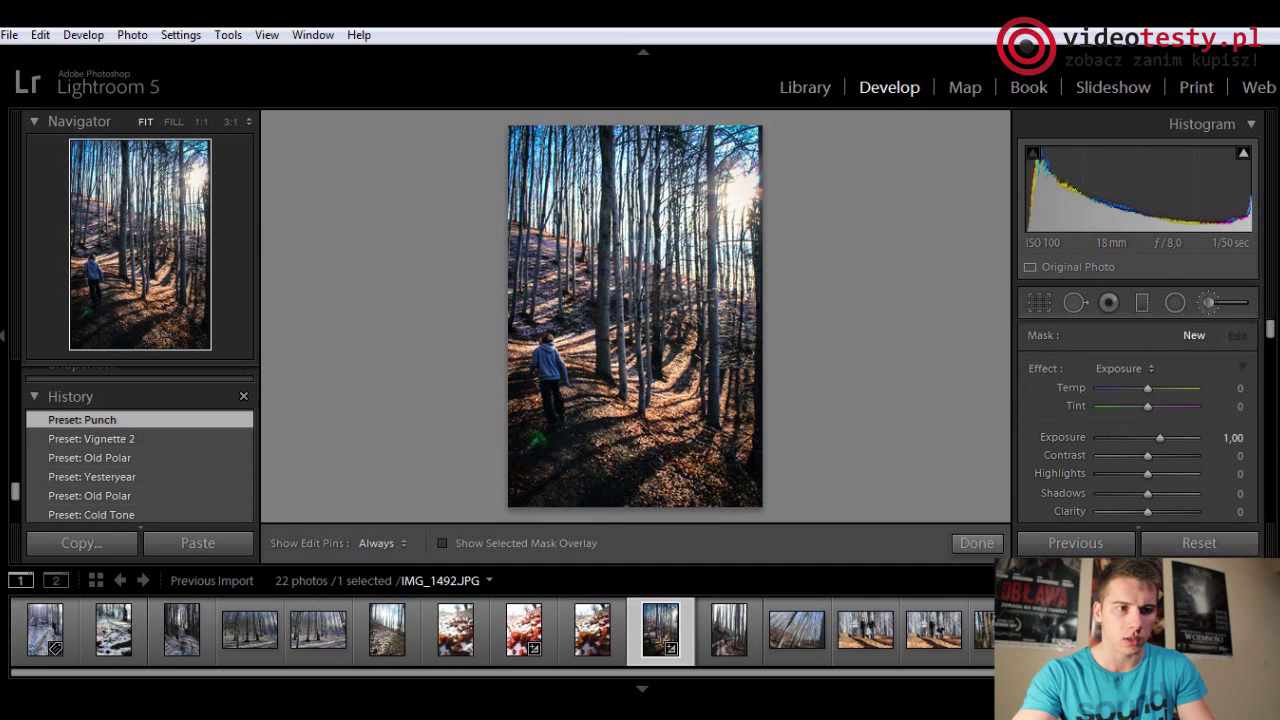
pyautogui.press('h')
pyautogui.moveTo(556, 348)
pyautogui.mouseDown()
pyautogui.moveTo(528, 402)
pyautogui.moveTo(516, 318)
pyautogui.mouseUp()
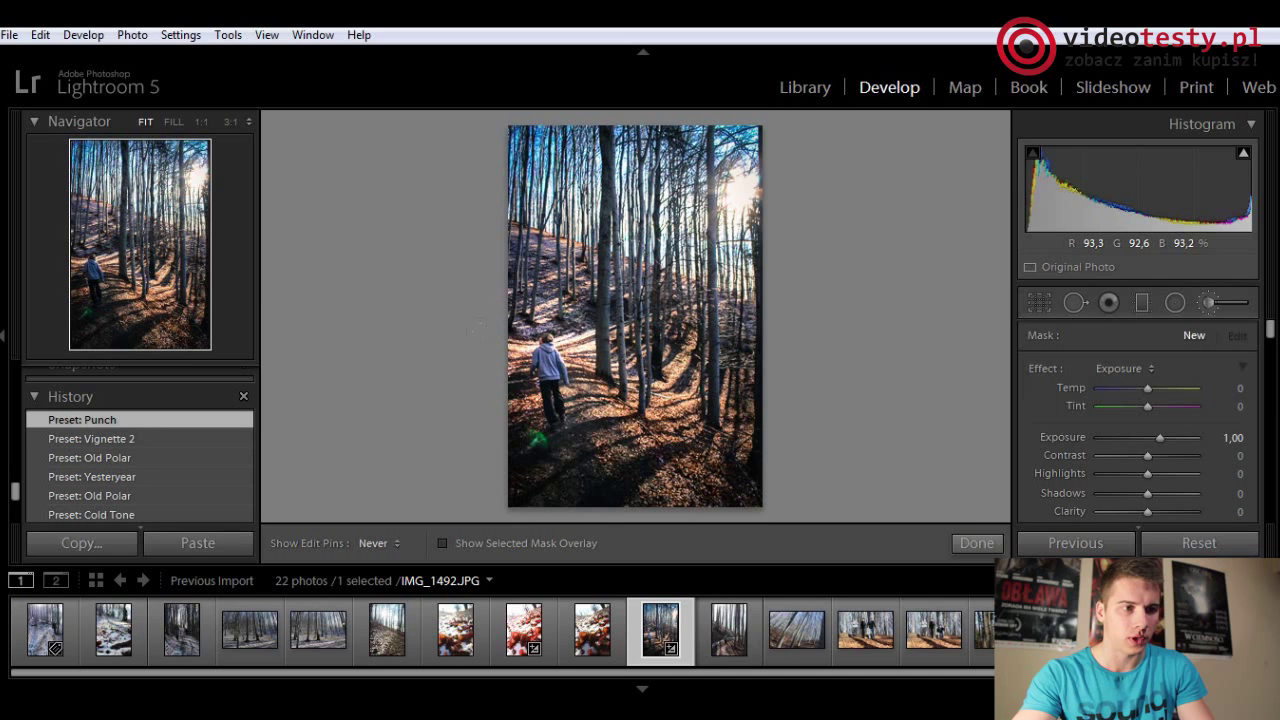
pyautogui.press('h')
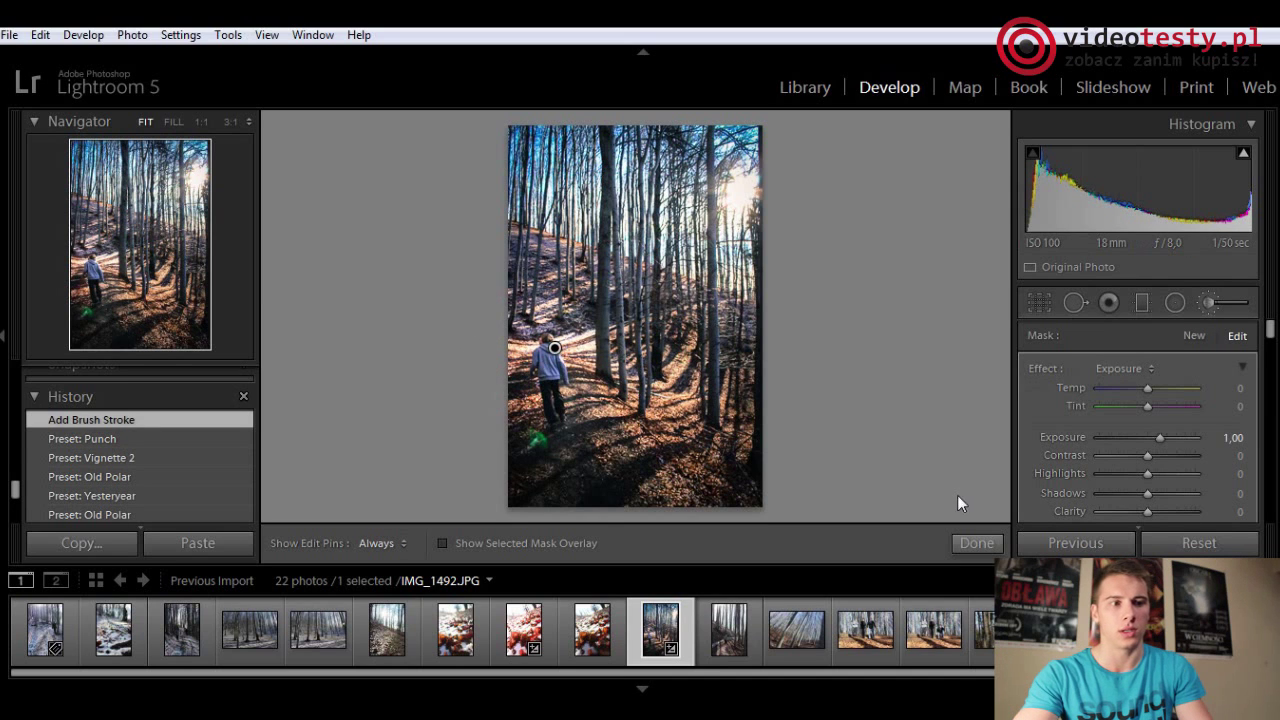
pyautogui.press('k')
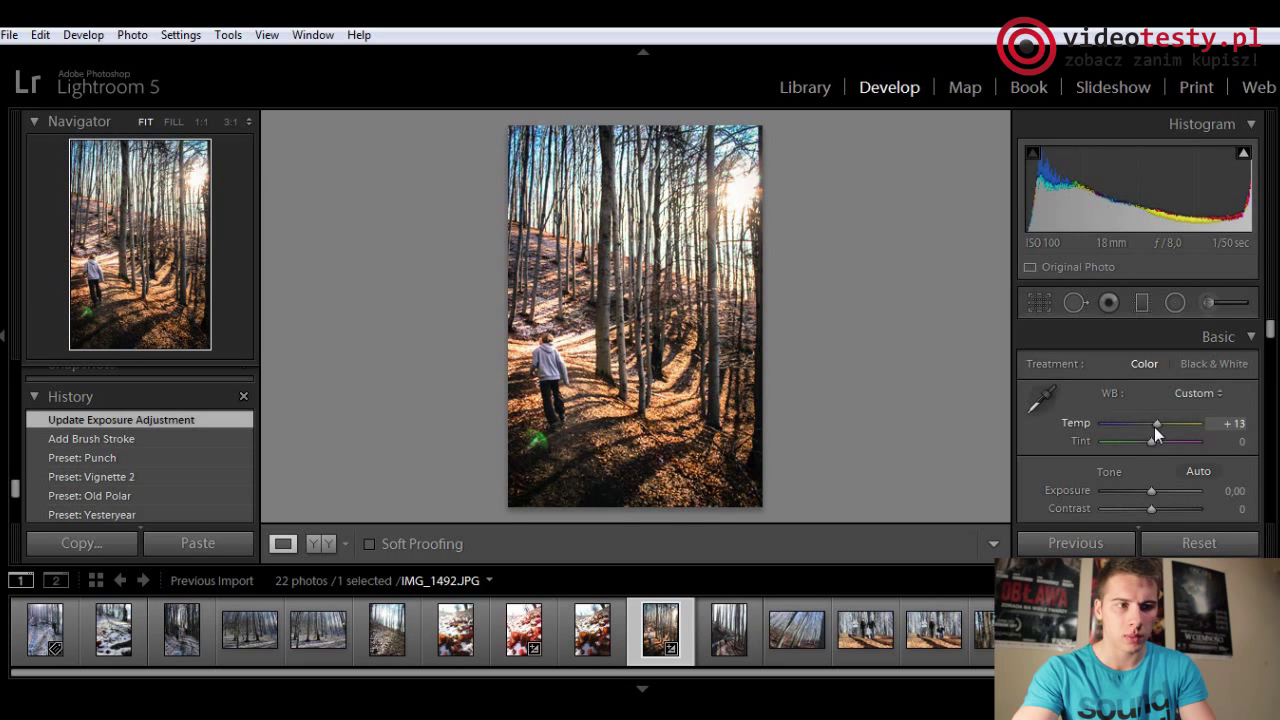
# - Warm the Temperature, set Clarity +30 and Vibrance +25, then switch to the Map module
pyautogui.moveTo(1154, 427); pyautogui.dragTo(1157, 425)
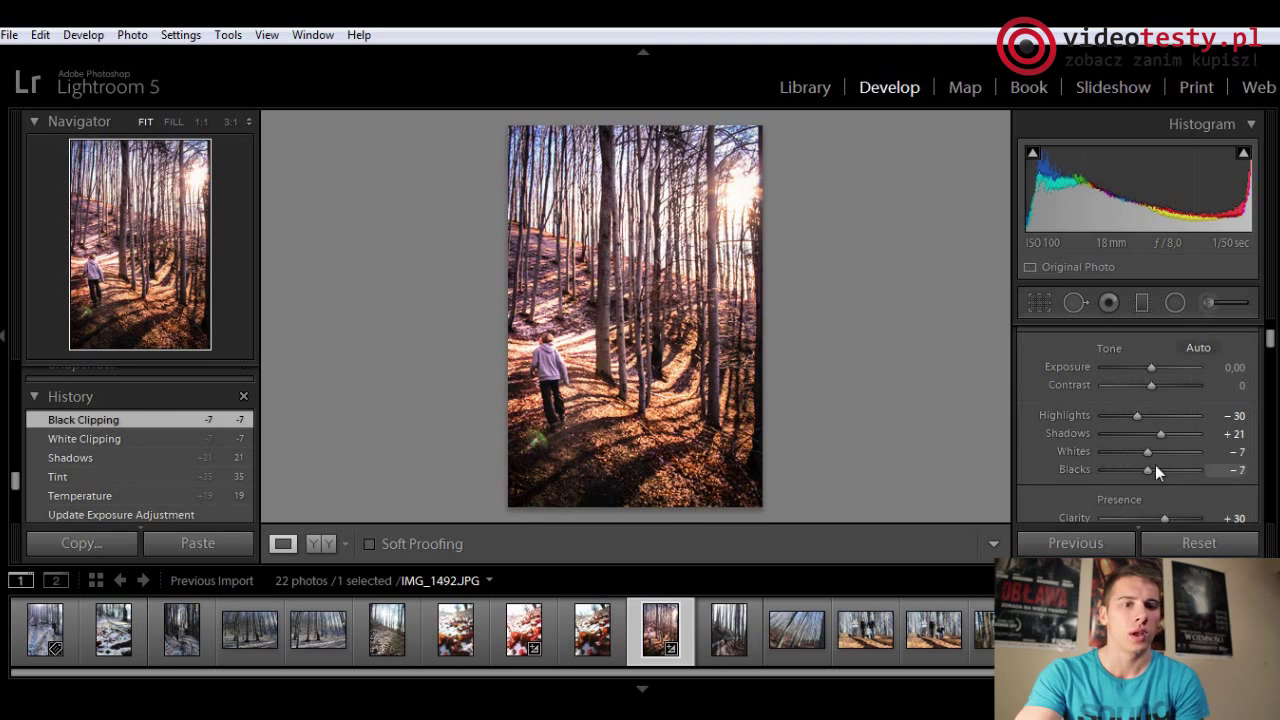
pyautogui.scroll(-1, 1158, 455)
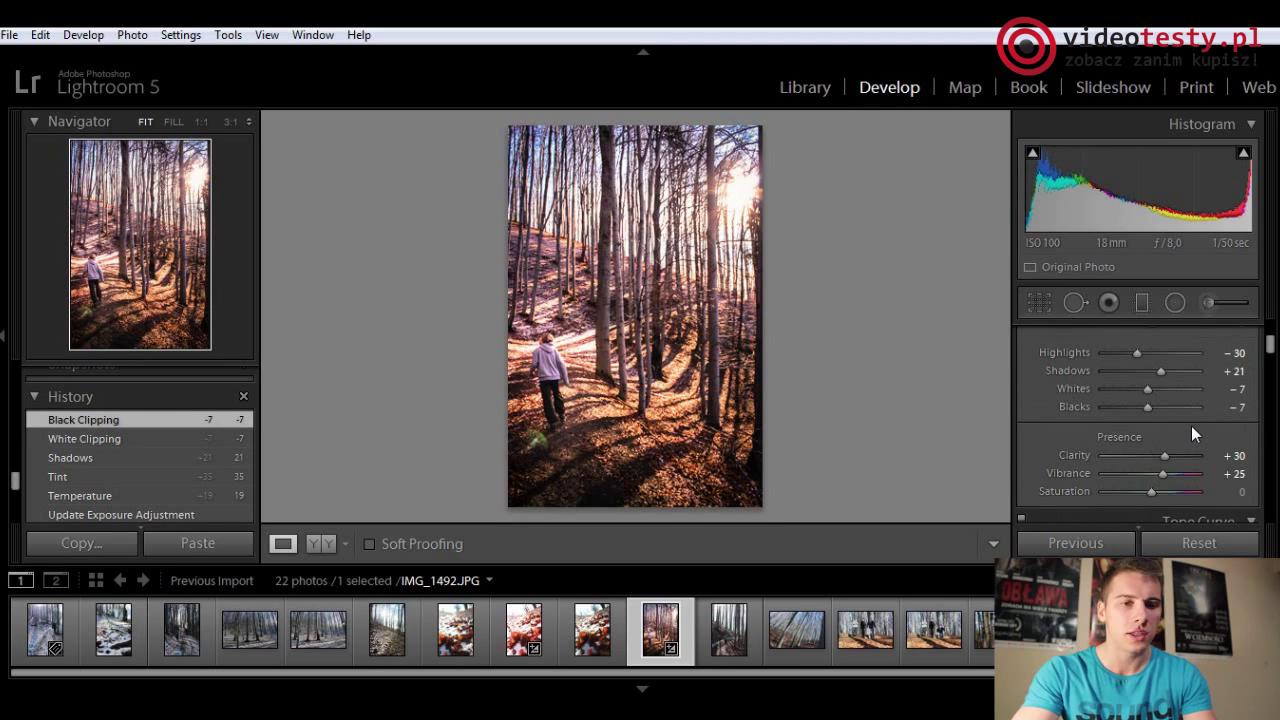
pyautogui.scroll(-1, 1190, 420)
pyautogui.scroll(-2, 1186, 411)
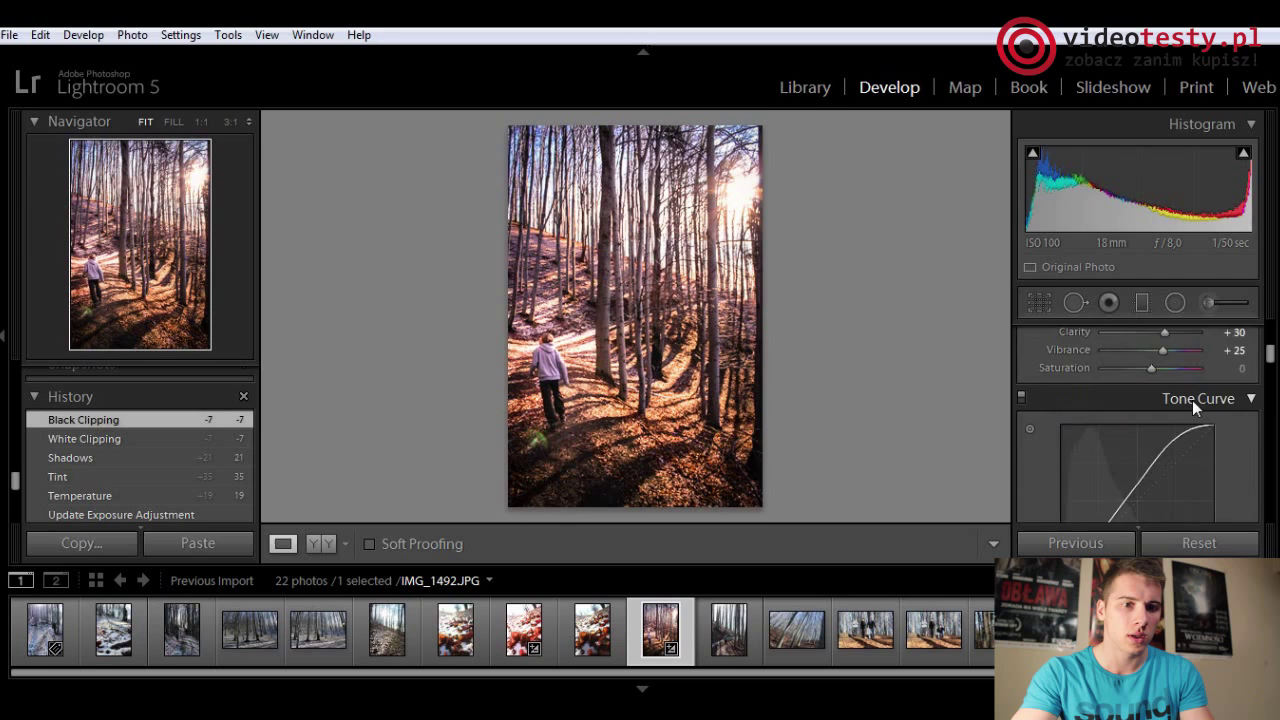
pyautogui.scroll(-2, 1192, 400)
pyautogui.click(965, 87)
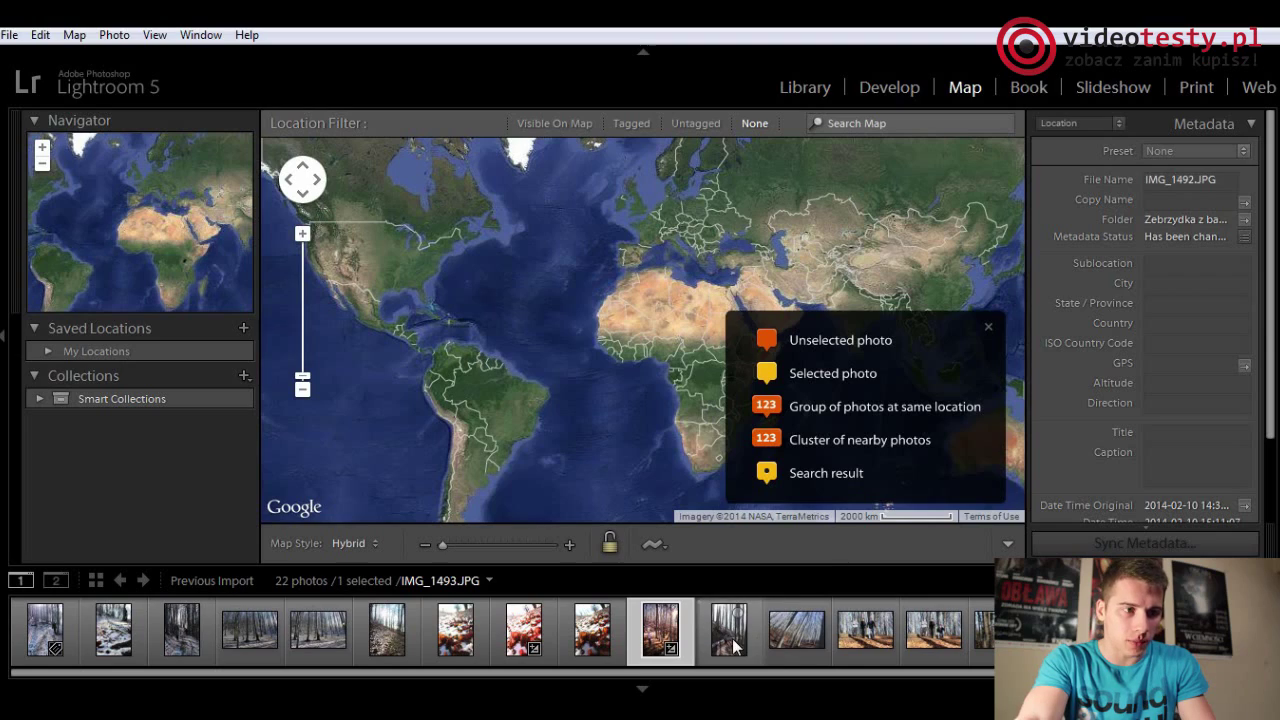
# - Zoom the map to Bielsko-Biała in southern Poland and select the Sublocation and GPS metadata fields
pyautogui.scroll(-10, 660, 260)
pyautogui.scroll(-2, 600, 380)
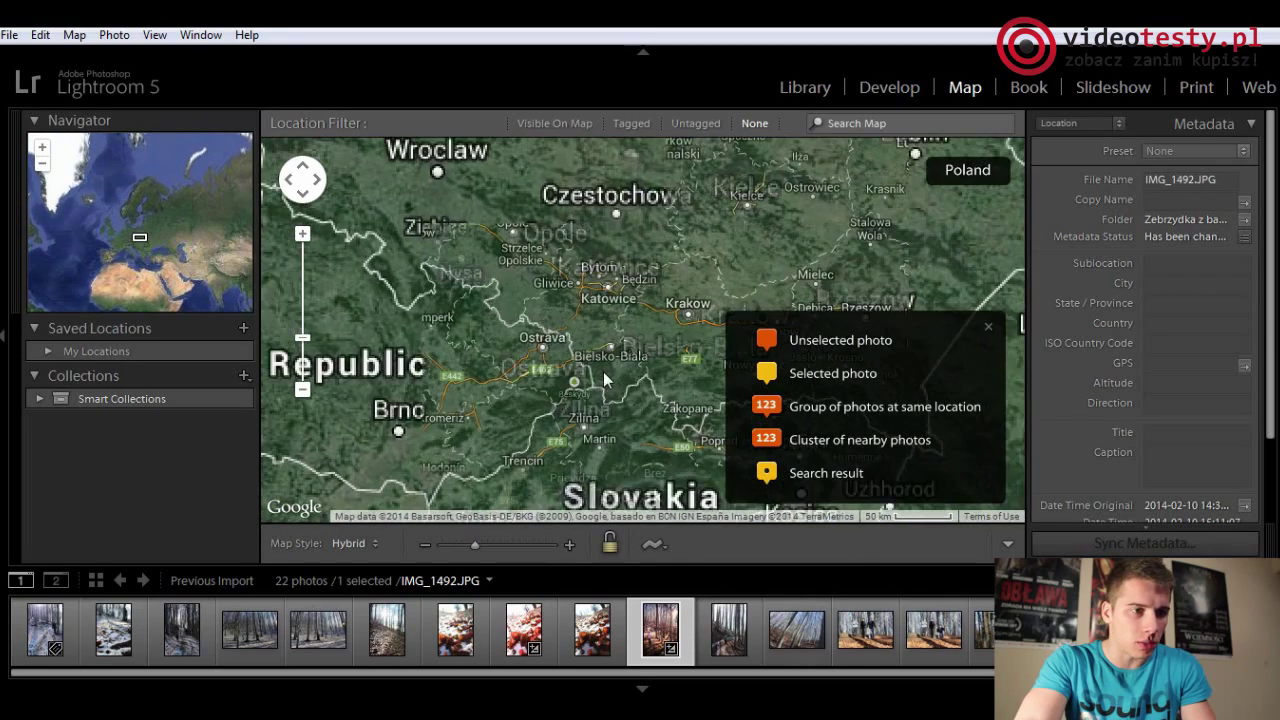
pyautogui.click(1197, 264)
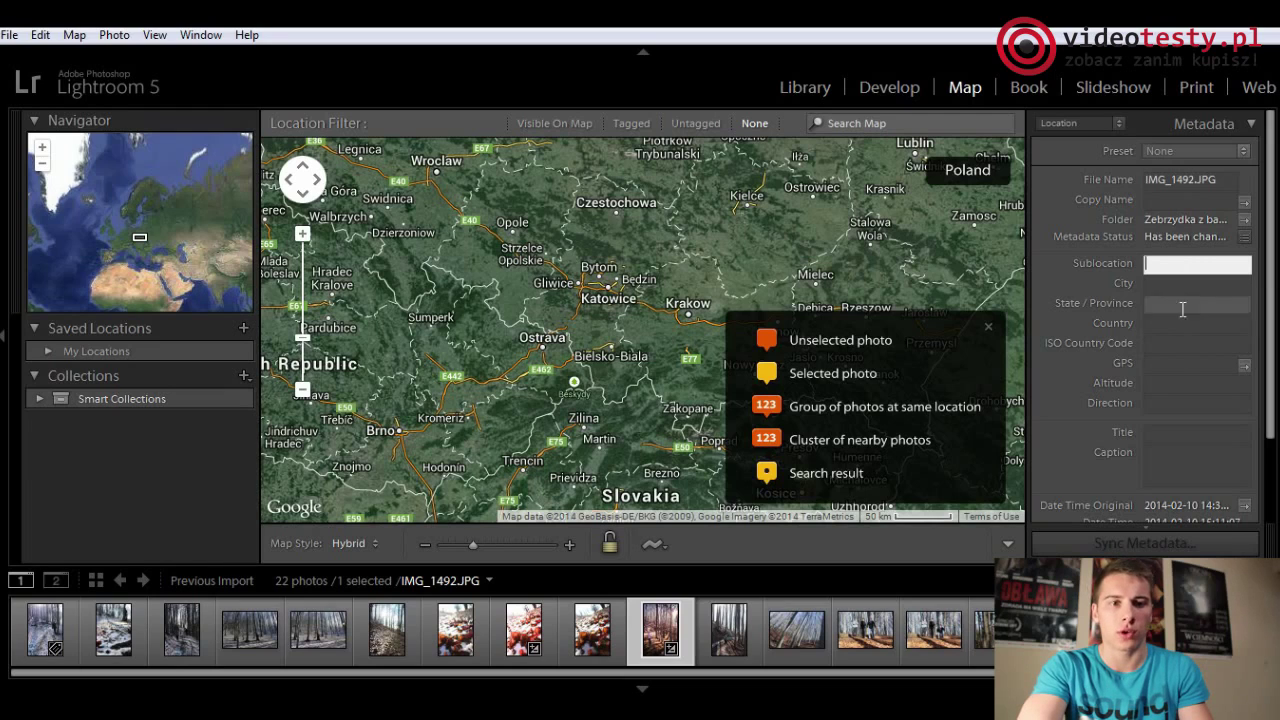
pyautogui.click(1178, 364)
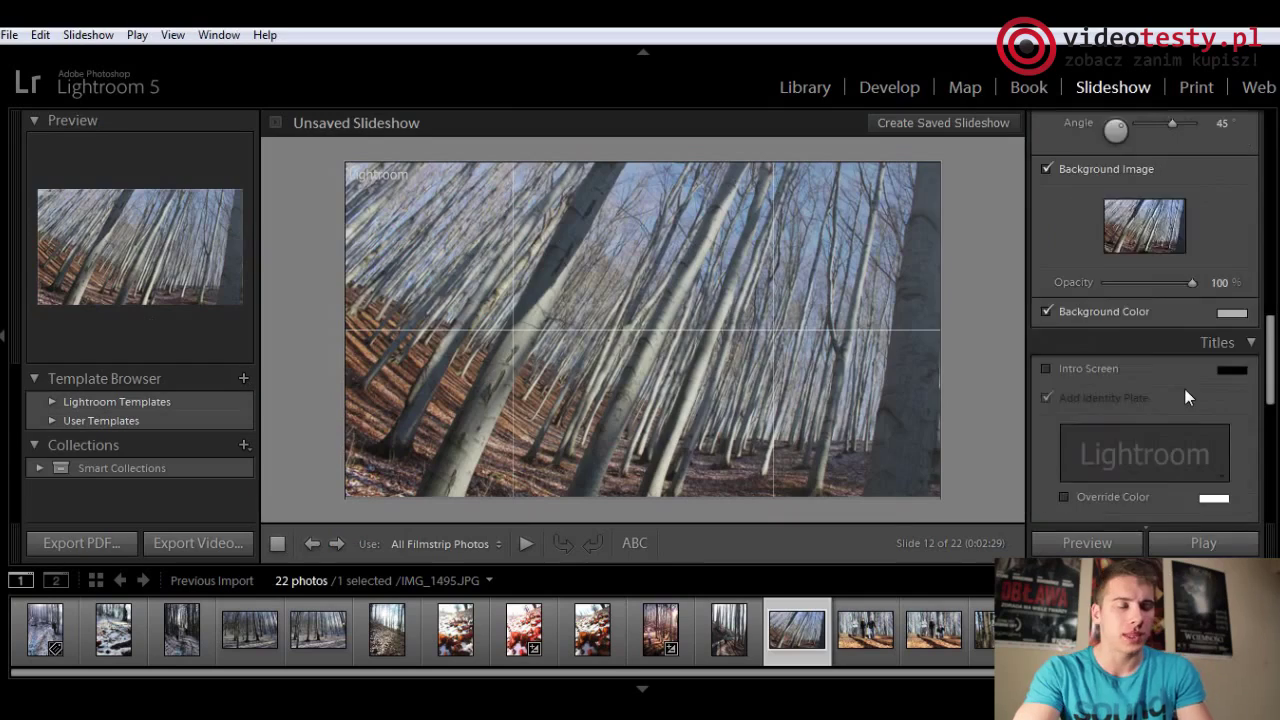
# - Scroll through the Slideshow panels to the Layout guides and drag a slide guide
pyautogui.scroll(5, 1184, 388)
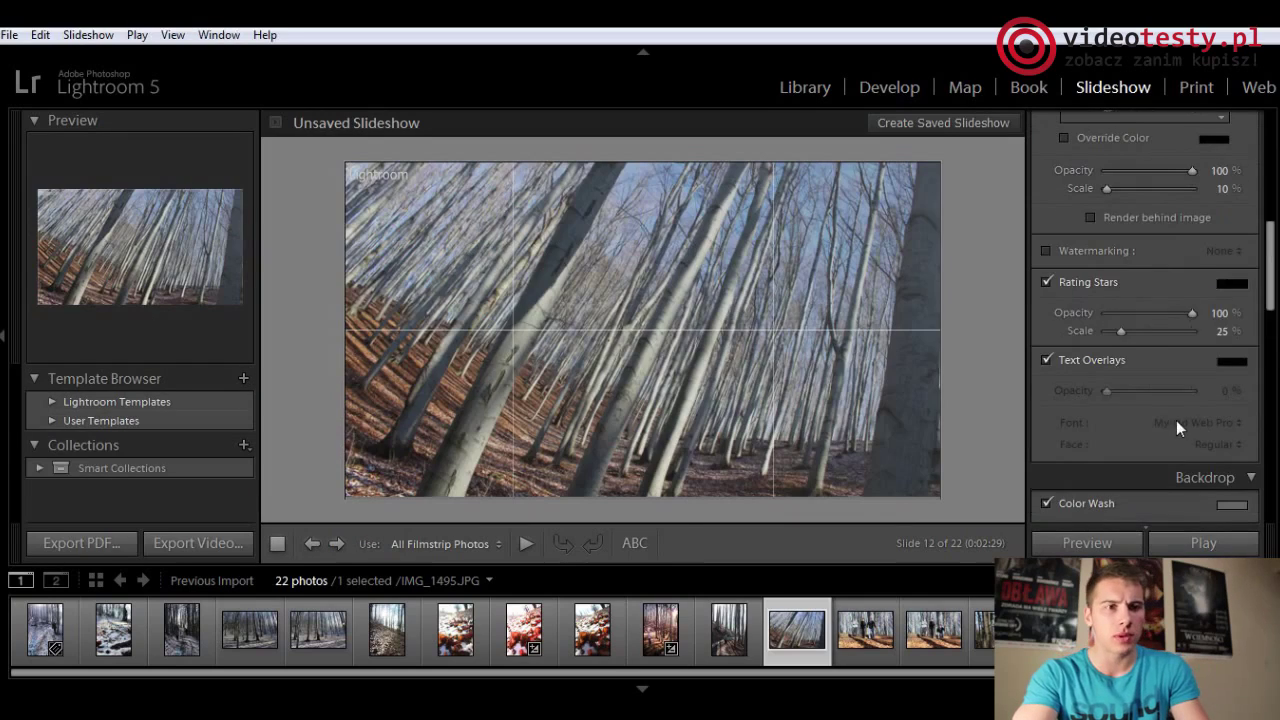
pyautogui.scroll(3, 1219, 343)
pyautogui.scroll(3, 1220, 340)
pyautogui.scroll(3, 1221, 336)
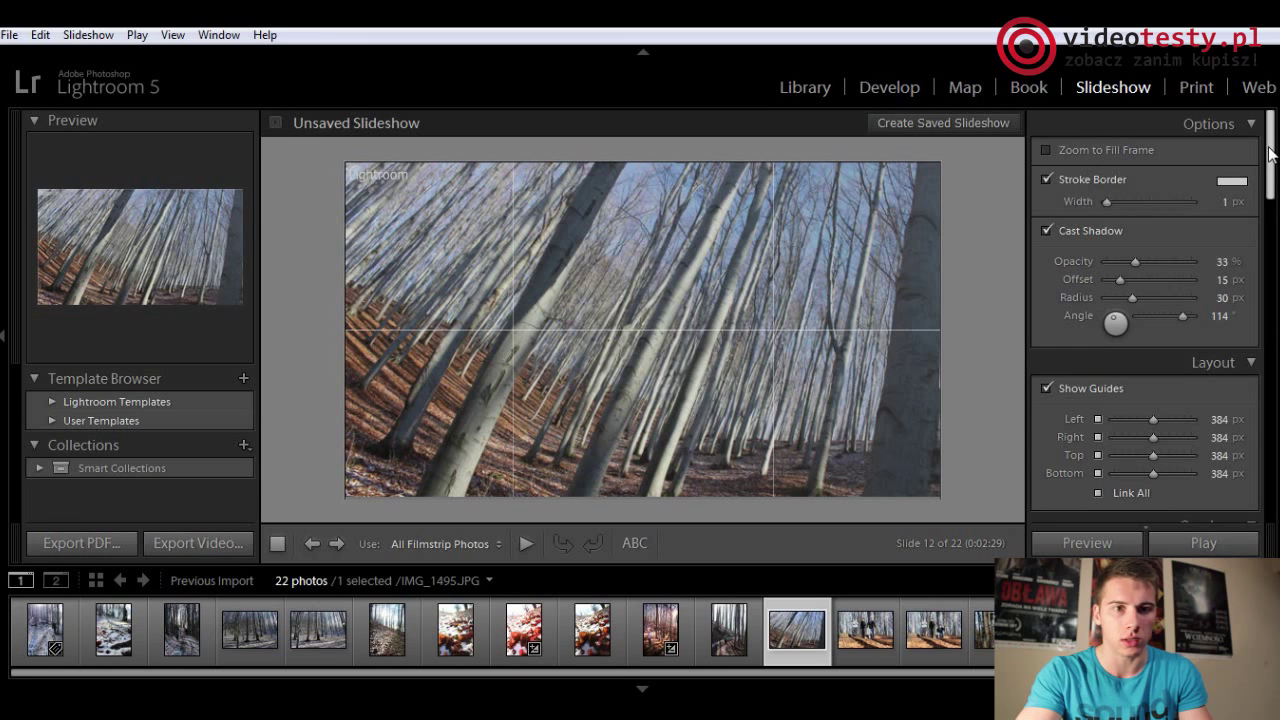
pyautogui.moveTo(1271, 152); pyautogui.dragTo(1276, 360)
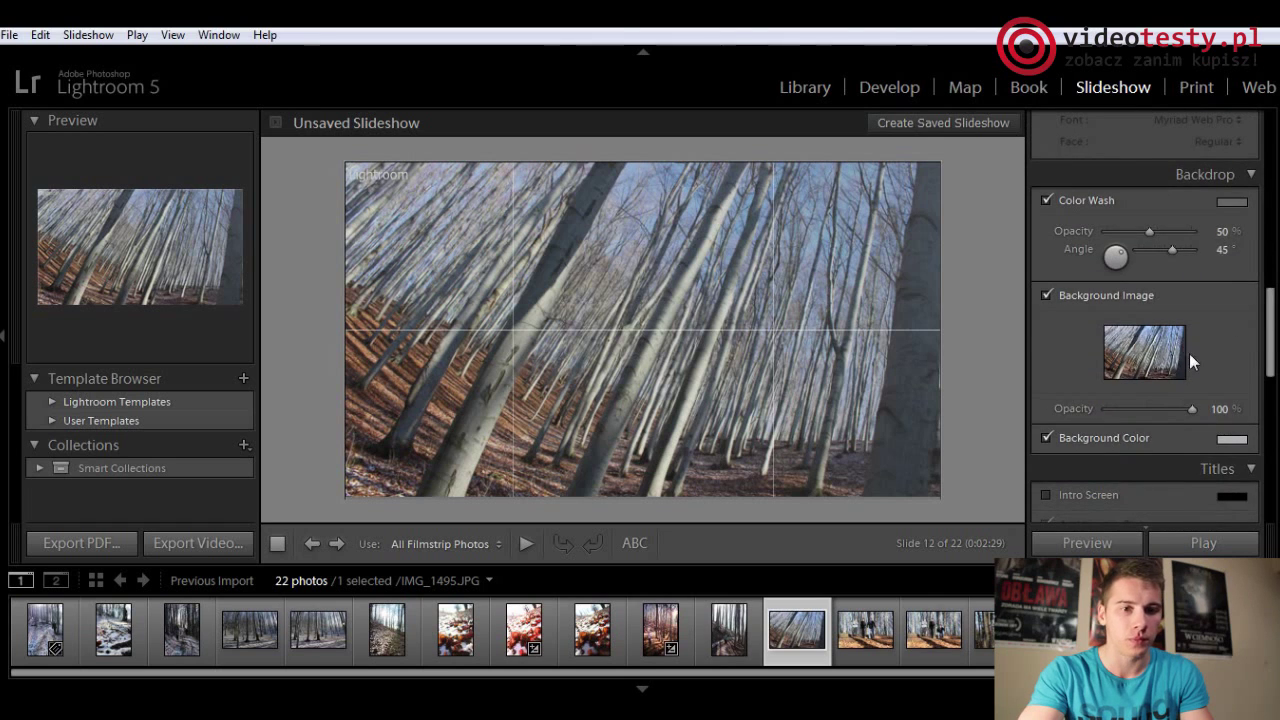
pyautogui.scroll(3, 1180, 400)
pyautogui.scroll(5, 1163, 400)
pyautogui.scroll(-3, 1157, 263)
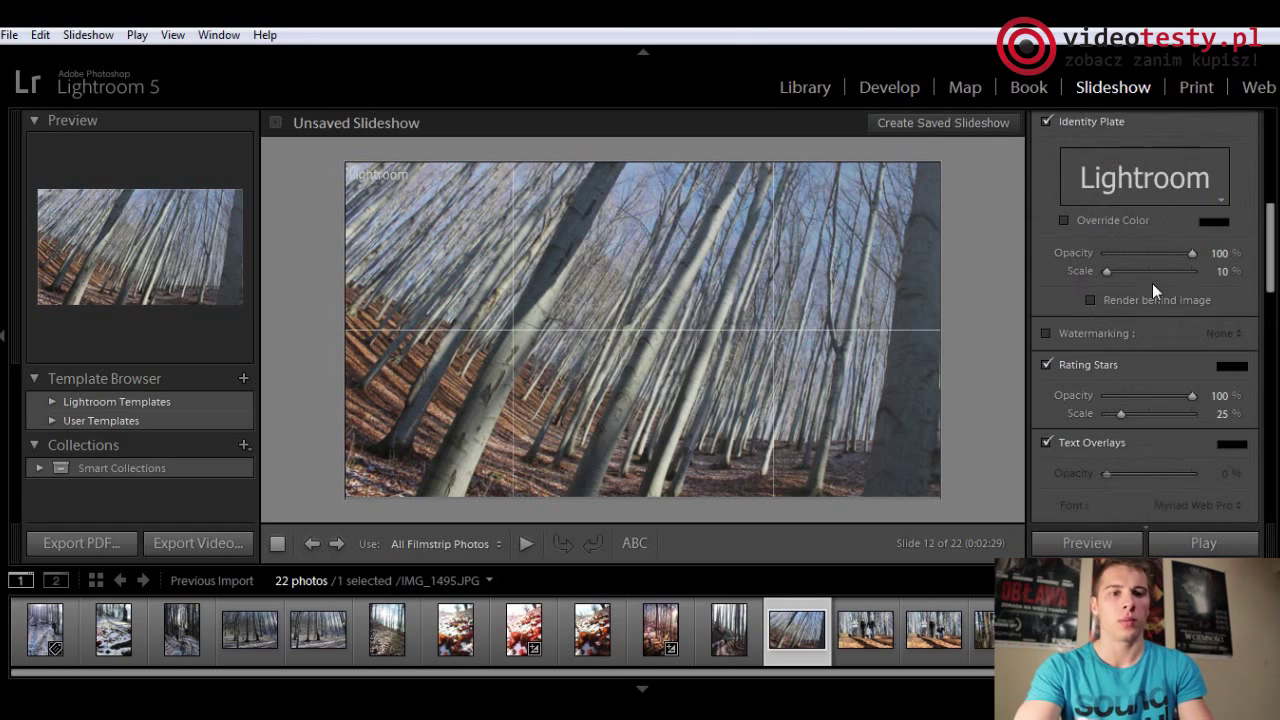
pyautogui.scroll(-5, 1119, 411)
pyautogui.scroll(-5, 1122, 409)
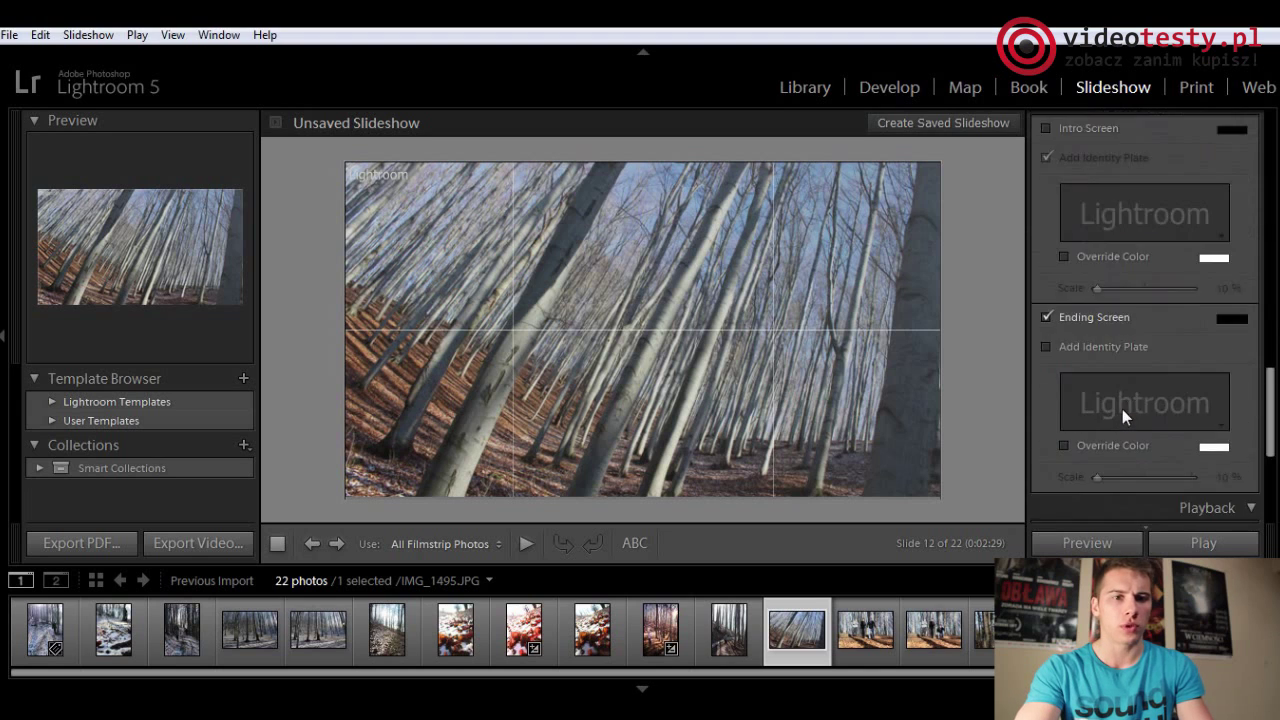
# - Shrink the slide layout margins from 384 px to 83 px, then switch to Print
pyautogui.scroll(-5, 1145, 471)
pyautogui.scroll(5, 1131, 445)
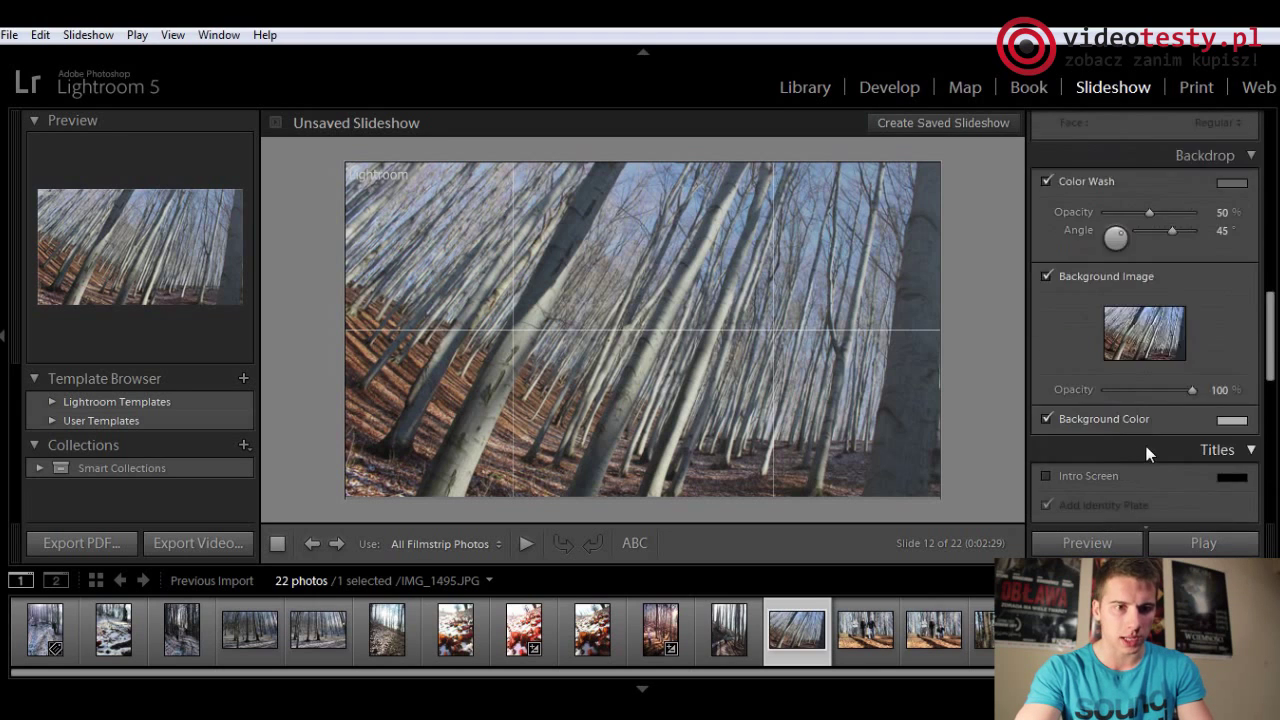
pyautogui.scroll(3, 1146, 446)
pyautogui.scroll(5, 1144, 463)
pyautogui.scroll(-5, 1145, 384)
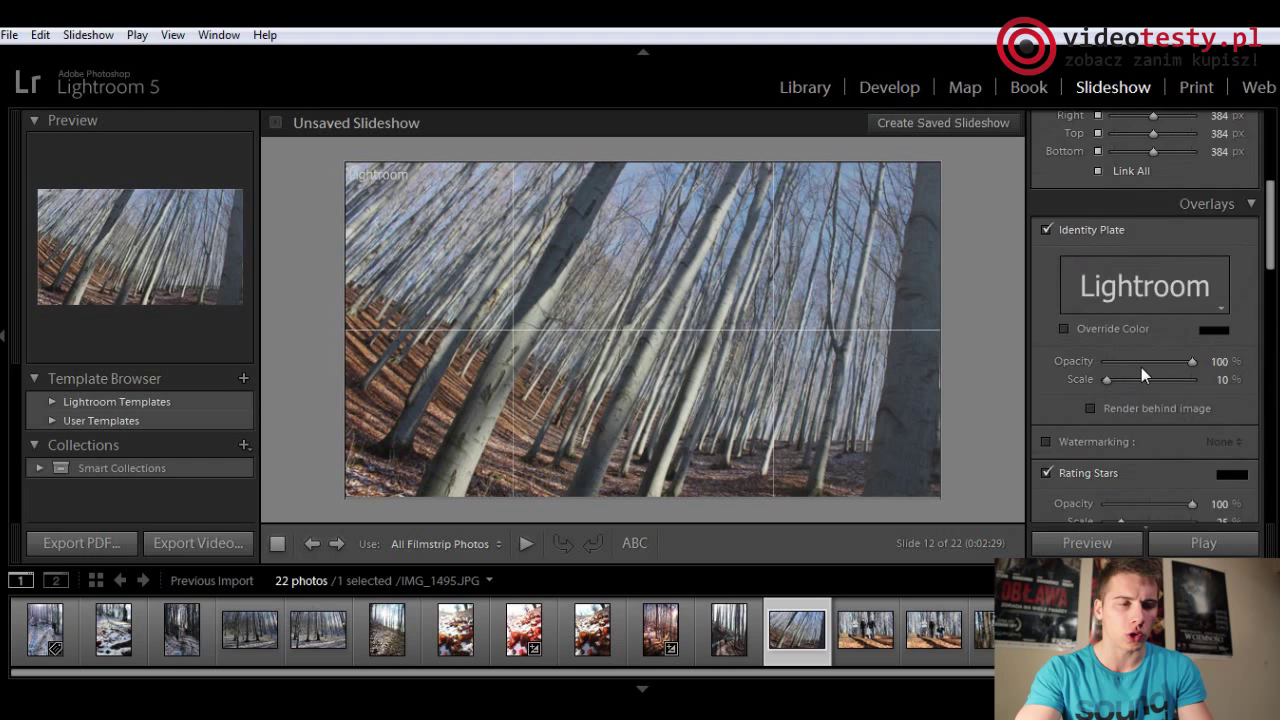
pyautogui.scroll(5, 1141, 367)
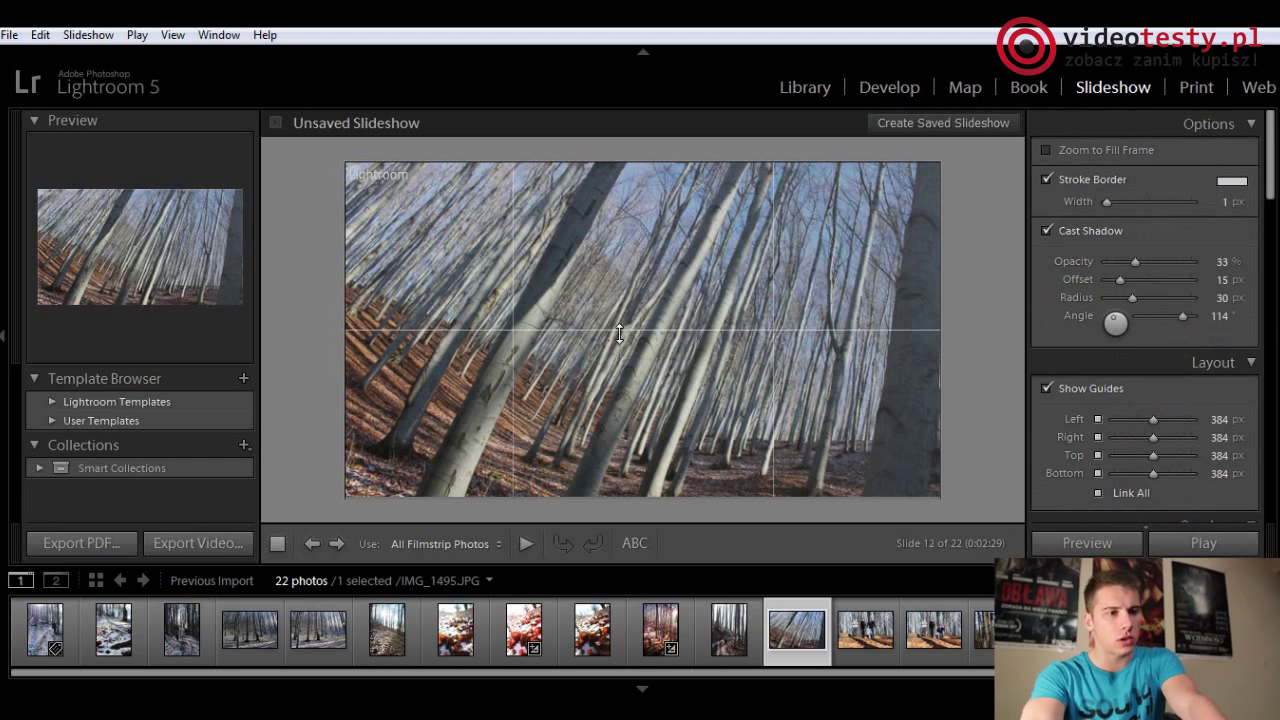
pyautogui.moveTo(619, 334); pyautogui.dragTo(900, 203)
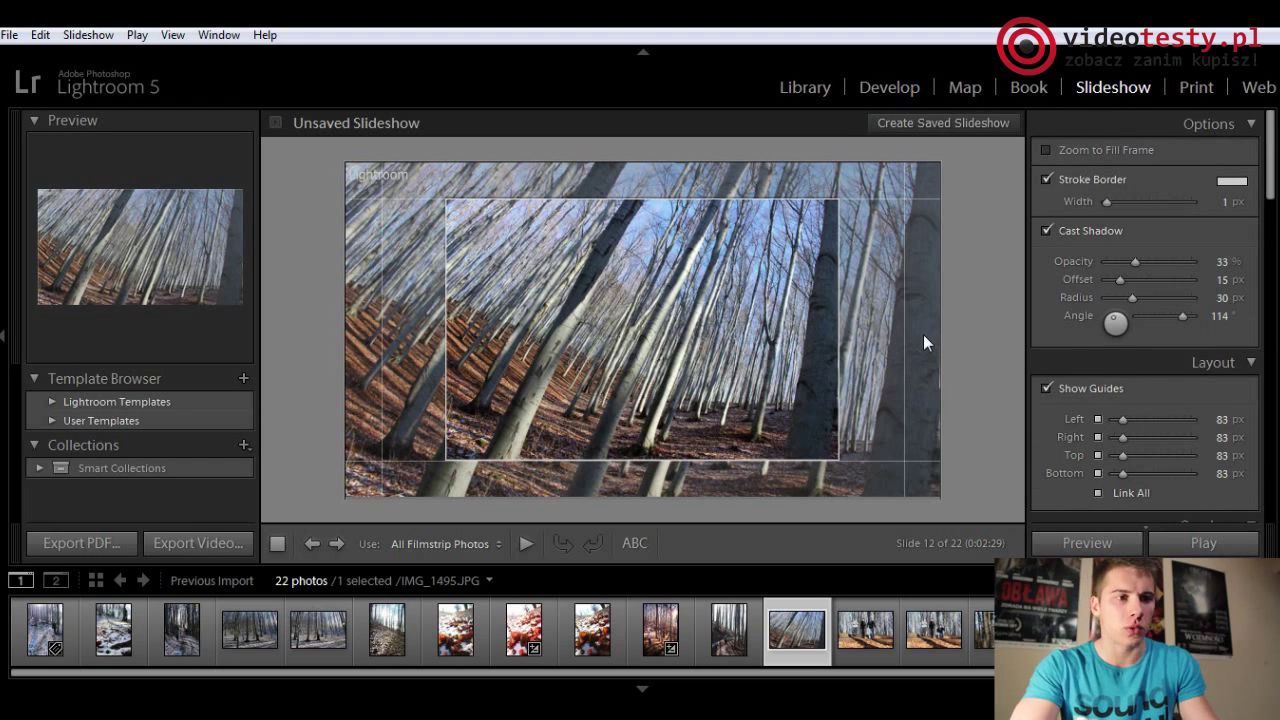
pyautogui.hotkey('ctrl', 'alt', '6')
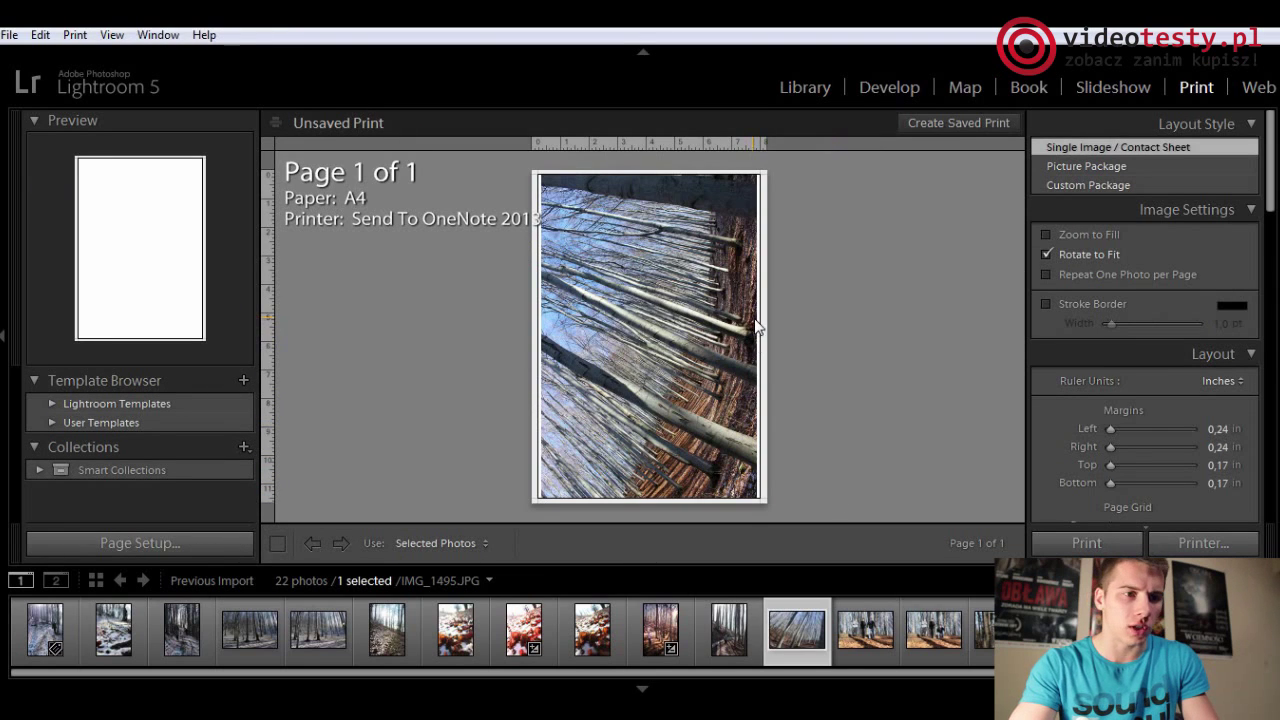
# - Set A4 print margins to Left 2,16 in, Right 1,90 in, Bottom 8,43 in, then return to Library
pyautogui.moveTo(758, 323)
pyautogui.mouseDown()
pyautogui.moveTo(588, 330)
pyautogui.moveTo(660, 330)
pyautogui.mouseUp()
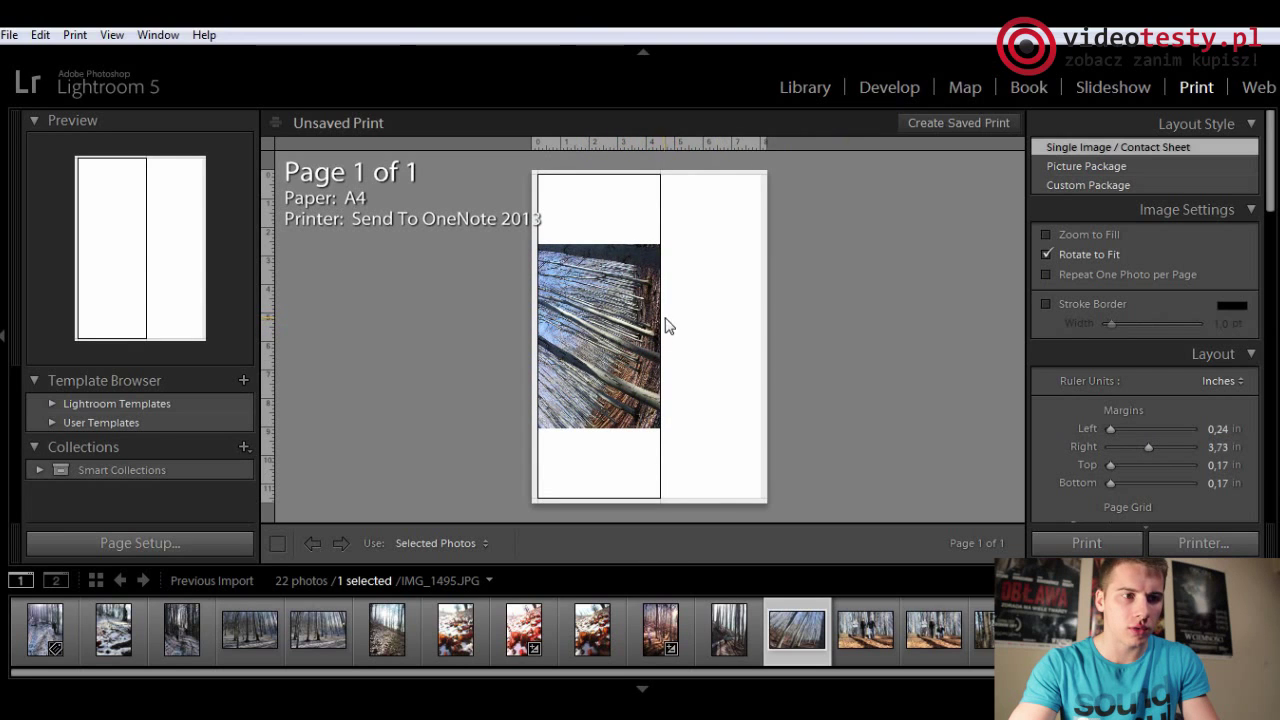
pyautogui.moveTo(666, 323)
pyautogui.mouseDown()
pyautogui.moveTo(714, 314)
pyautogui.moveTo(803, 337)
pyautogui.mouseUp()
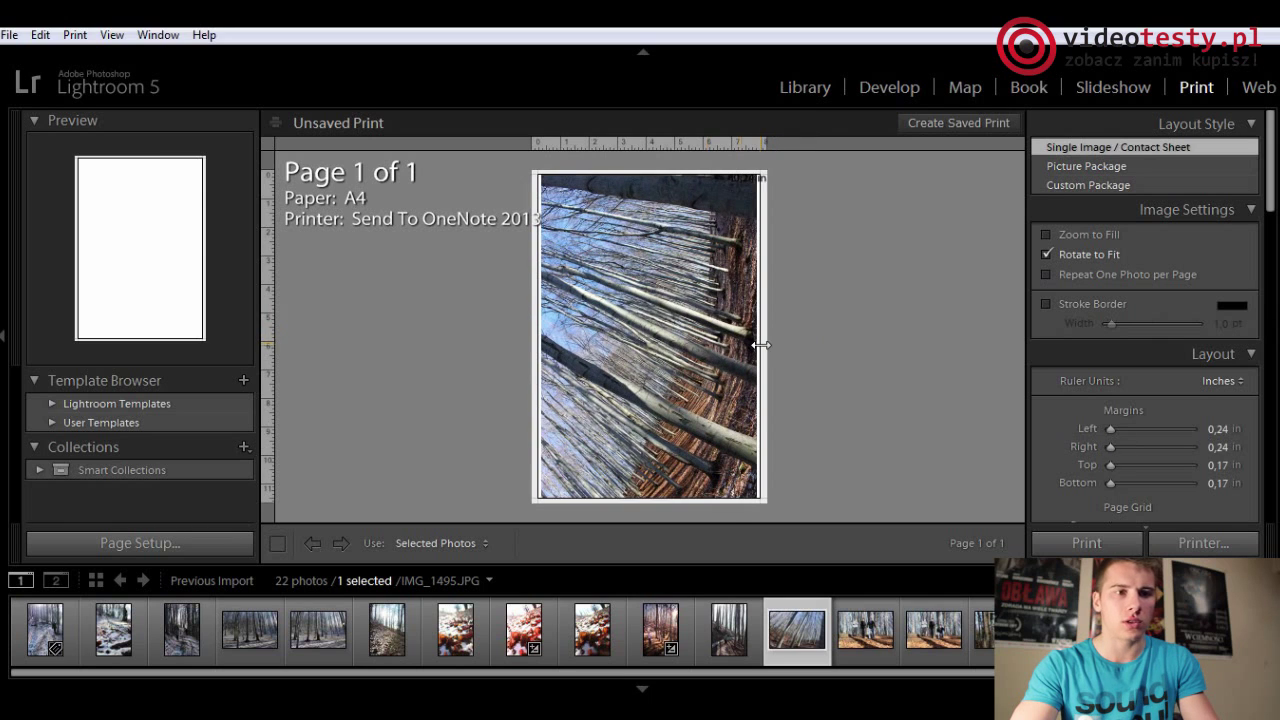
pyautogui.moveTo(1112, 428)
pyautogui.mouseDown()
pyautogui.moveTo(1135, 434)
pyautogui.moveTo(1128, 447)
pyautogui.mouseUp()
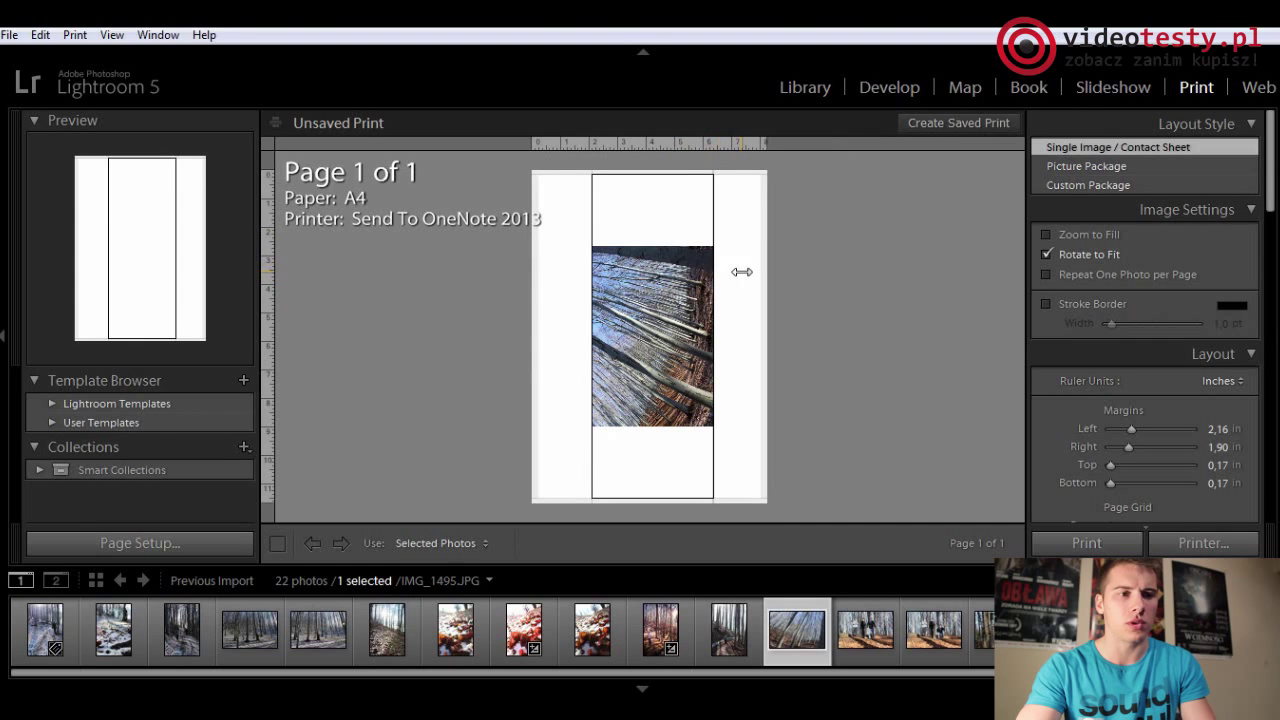
pyautogui.moveTo(1110, 465)
pyautogui.mouseDown()
pyautogui.moveTo(1146, 485)
pyautogui.moveTo(1104, 480)
pyautogui.moveTo(1170, 483)
pyautogui.mouseUp()
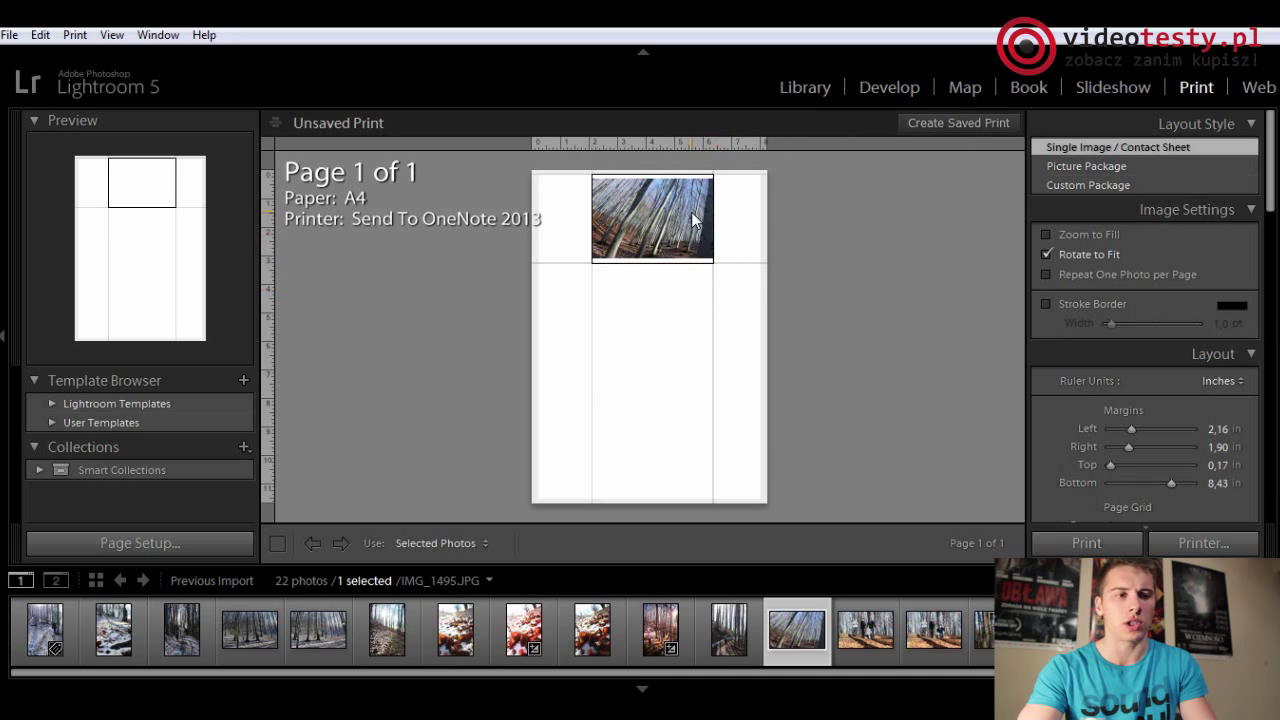
pyautogui.click(806, 88)
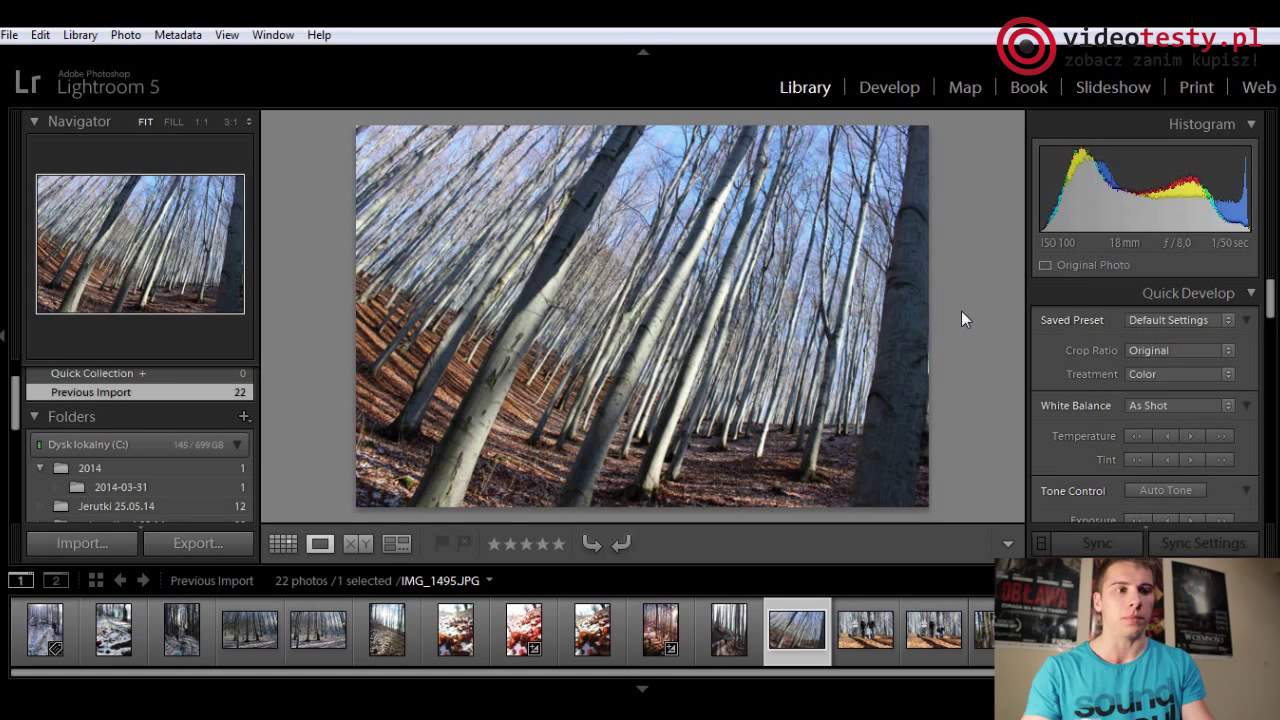
# - Step back in the filmstrip to select IMG_1492.JPG, the edited walker photo
pyautogui.press('Left')
pyautogui.press('Left')
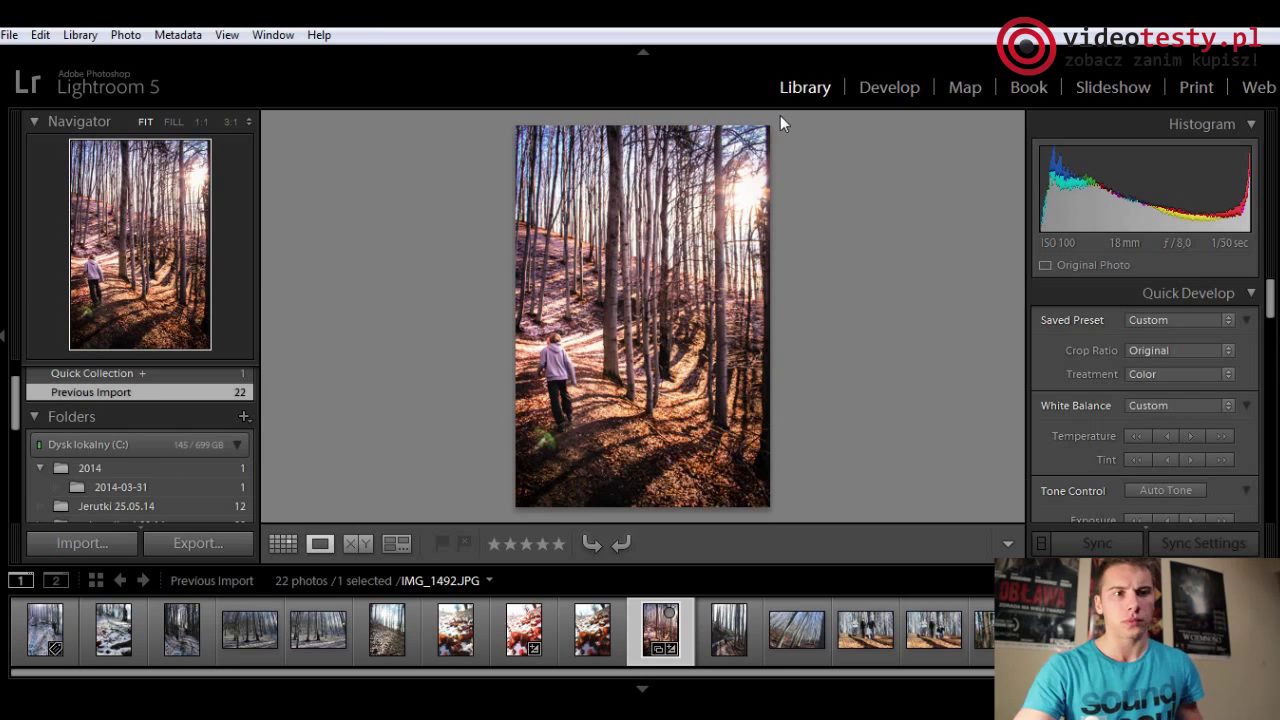
# - Show IMG_1492 in the Develop module to review its final adjustments
pyautogui.click(903, 87)
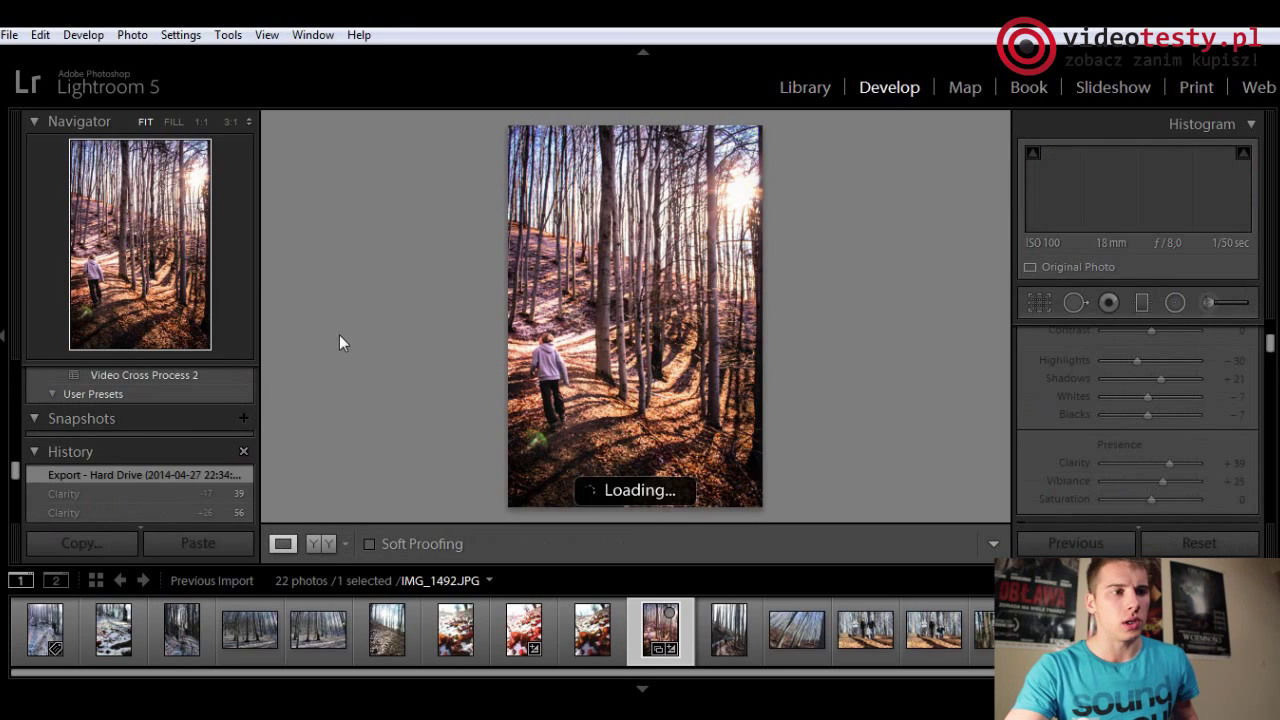